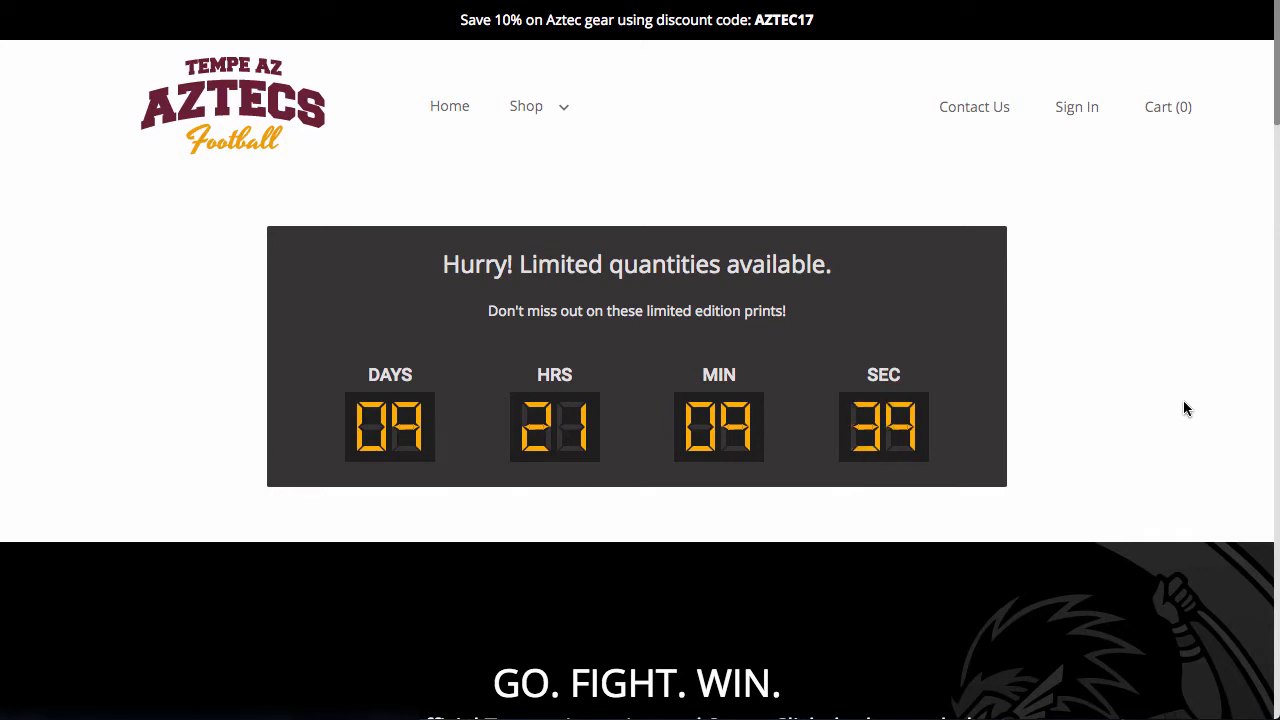
- Examine the T-Shirts section of the Aztecs Football storefront for on-sale badges and sale prices
scroll(1192, 398, "down", 7)
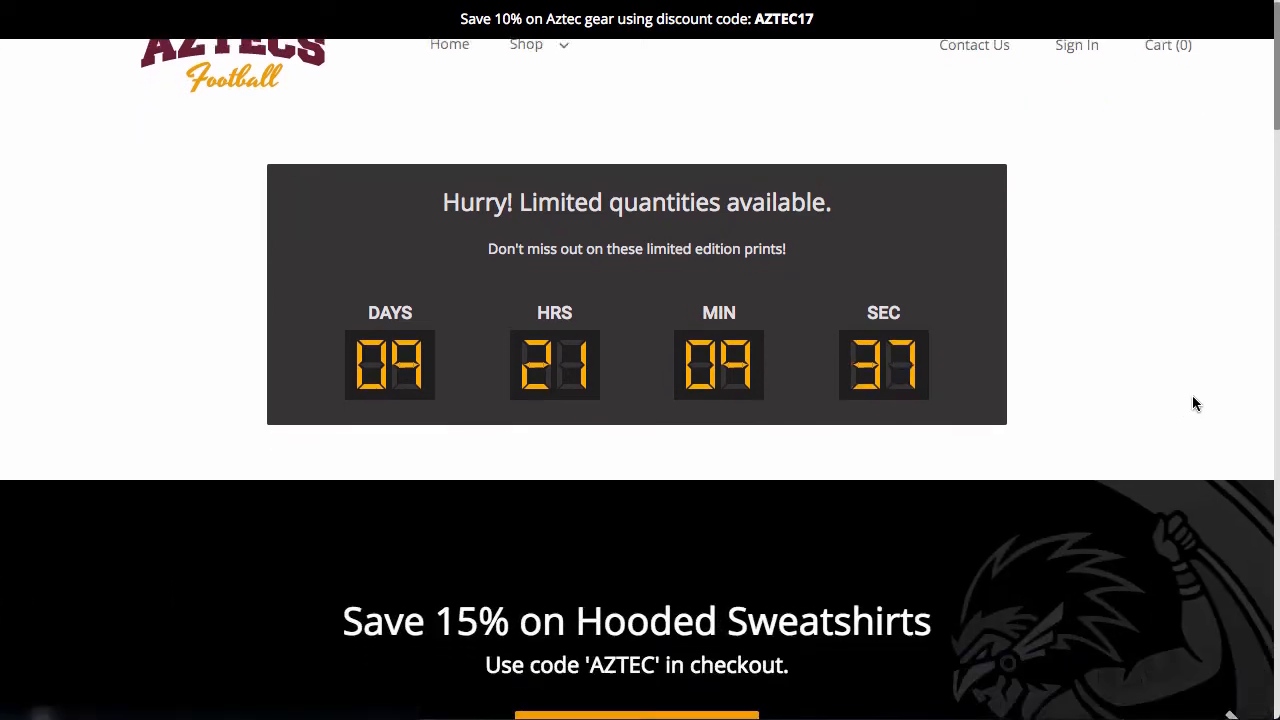
scroll(1195, 404, "down", 4)
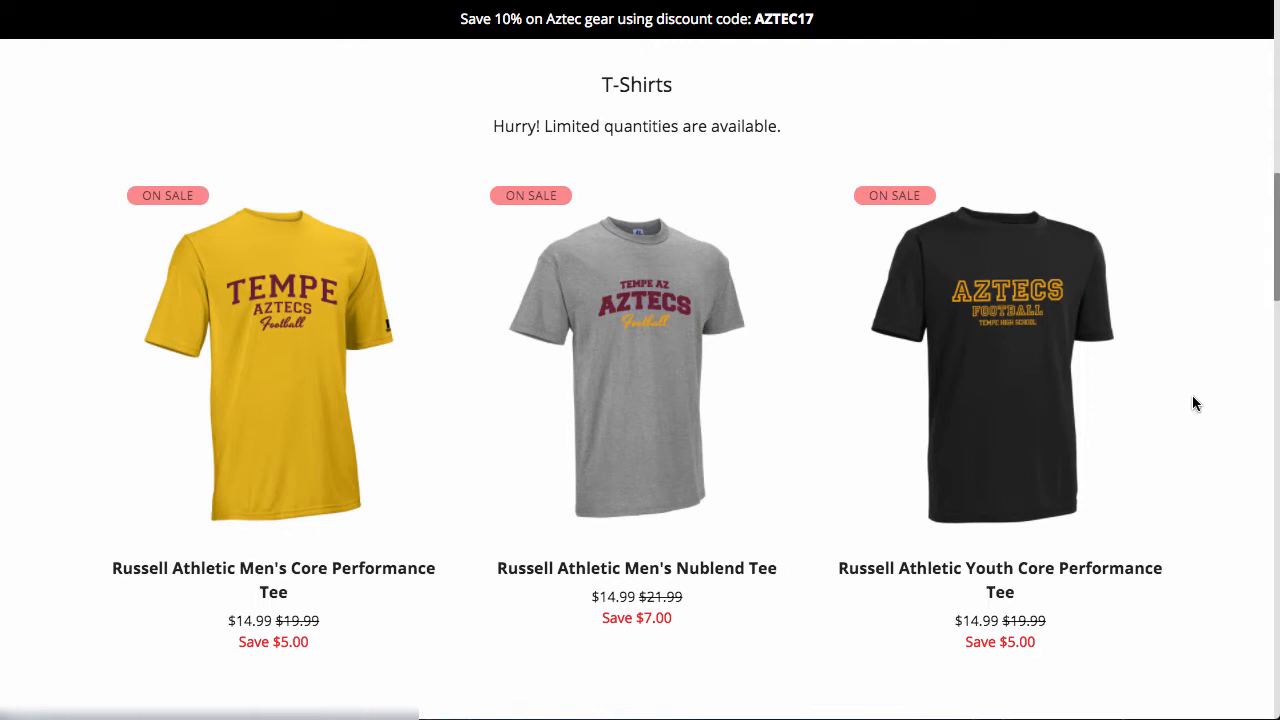
scroll(1195, 403, "up", 4)
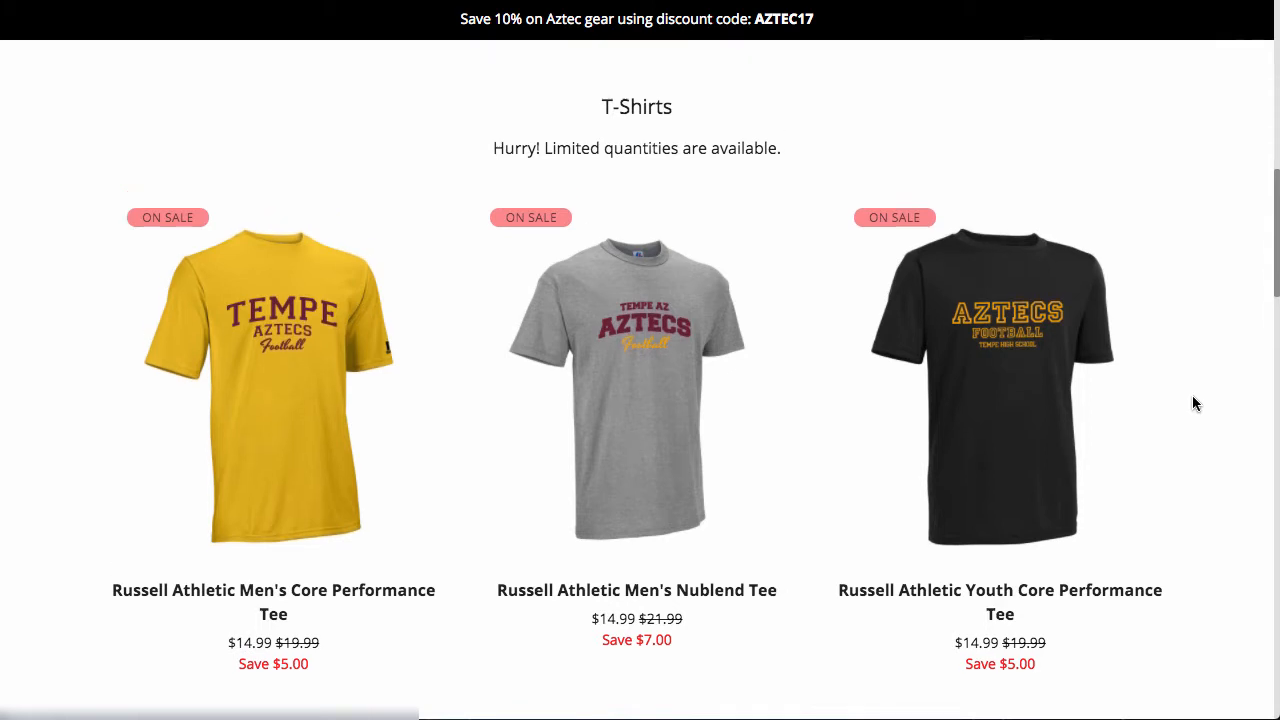
scroll(1193, 397, "down", 3)
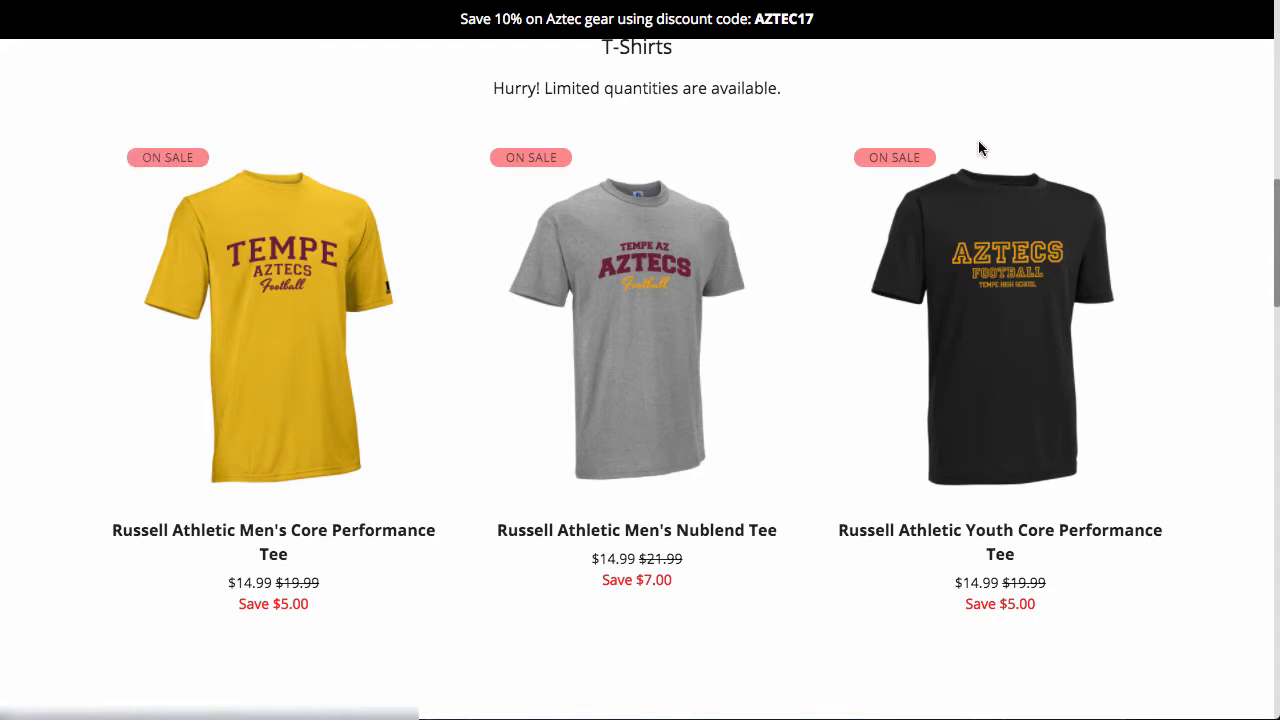
scroll(62, 299, "down", 2)
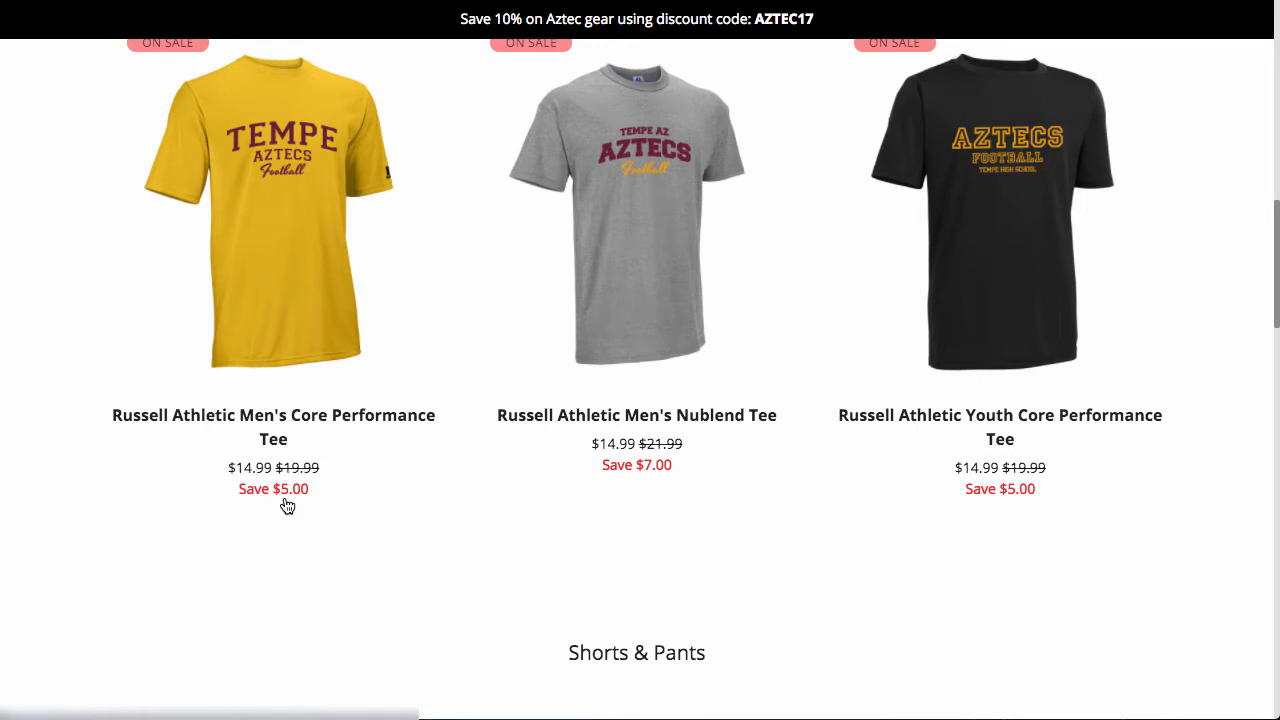
scroll(360, 534, "up", 1)
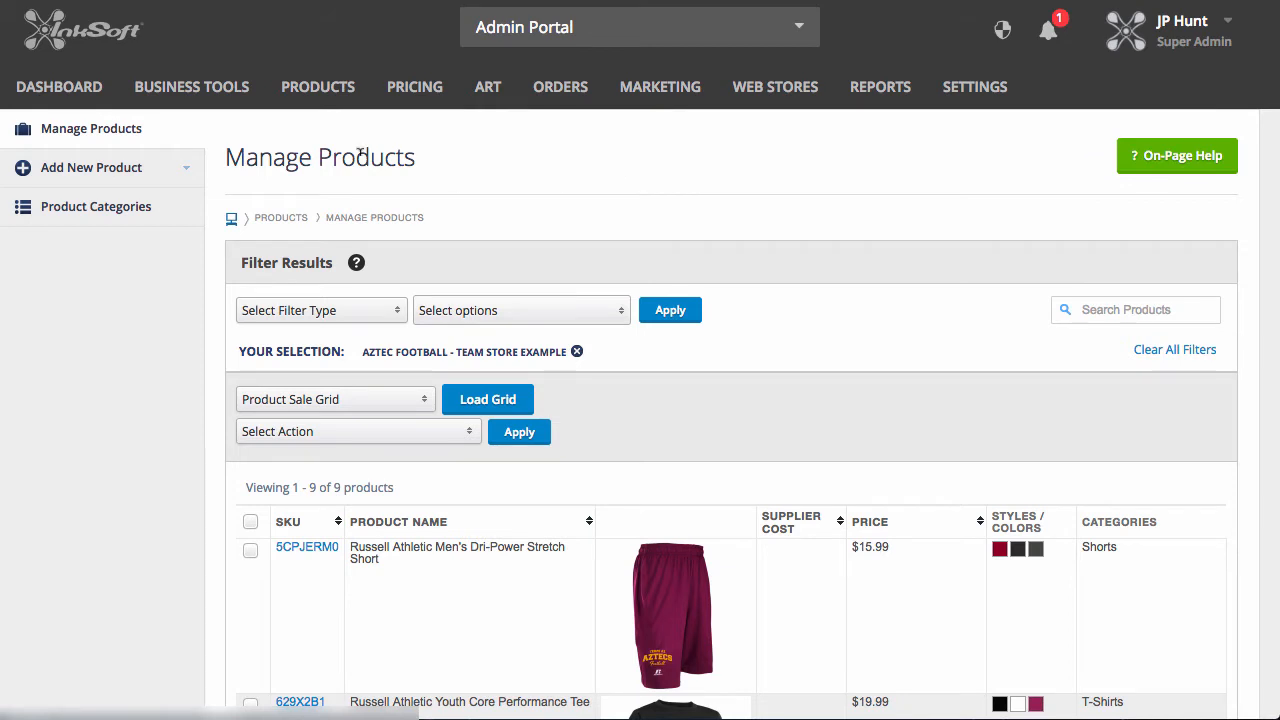
- Go to product management in the InkSoft Admin Portal and open the pricing of the Russell Athletic Men's Core Performance Tee
mouse_move(335, 92)
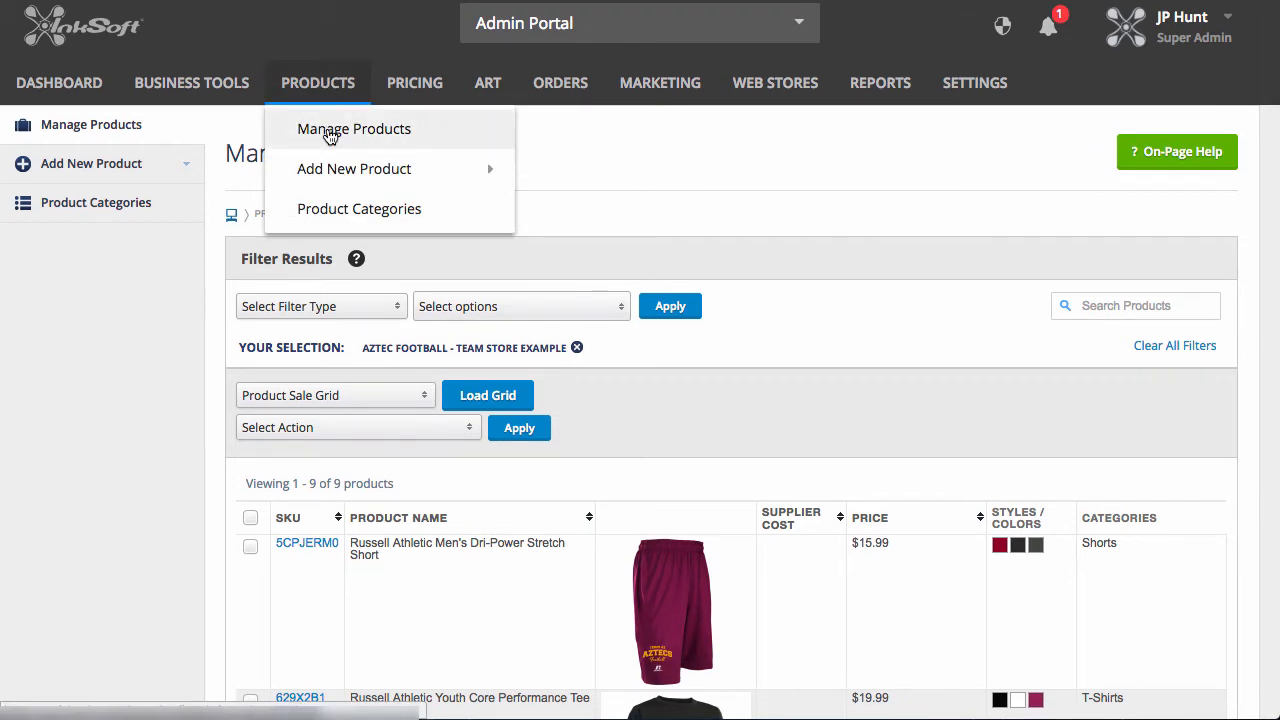
left_click(330, 130)
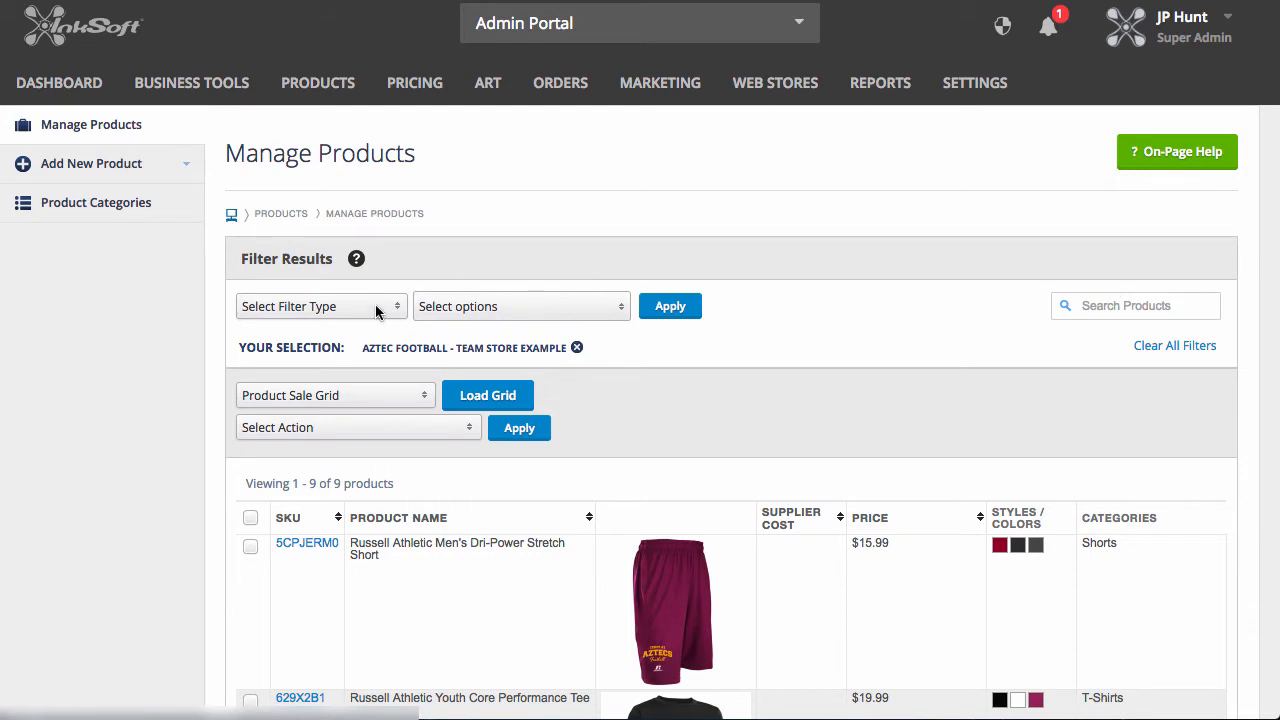
scroll(683, 198, "up", 1)
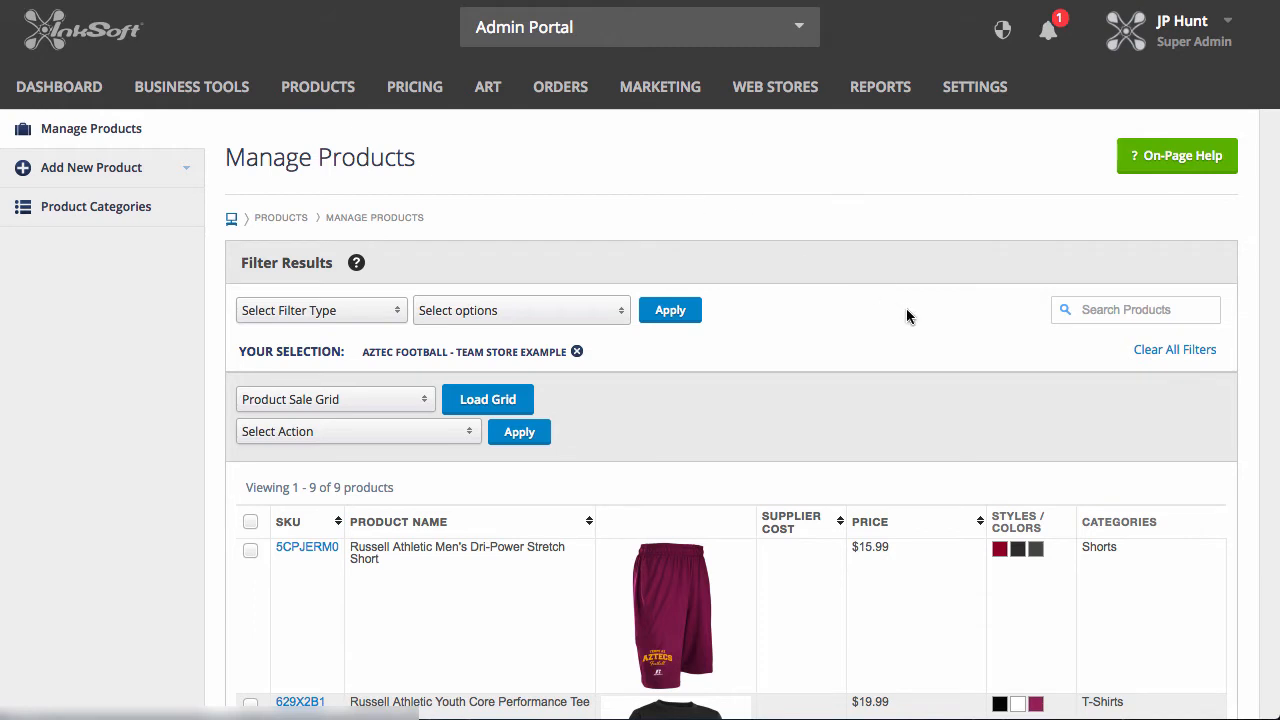
scroll(906, 310, "down", 5)
scroll(907, 318, "down", 4)
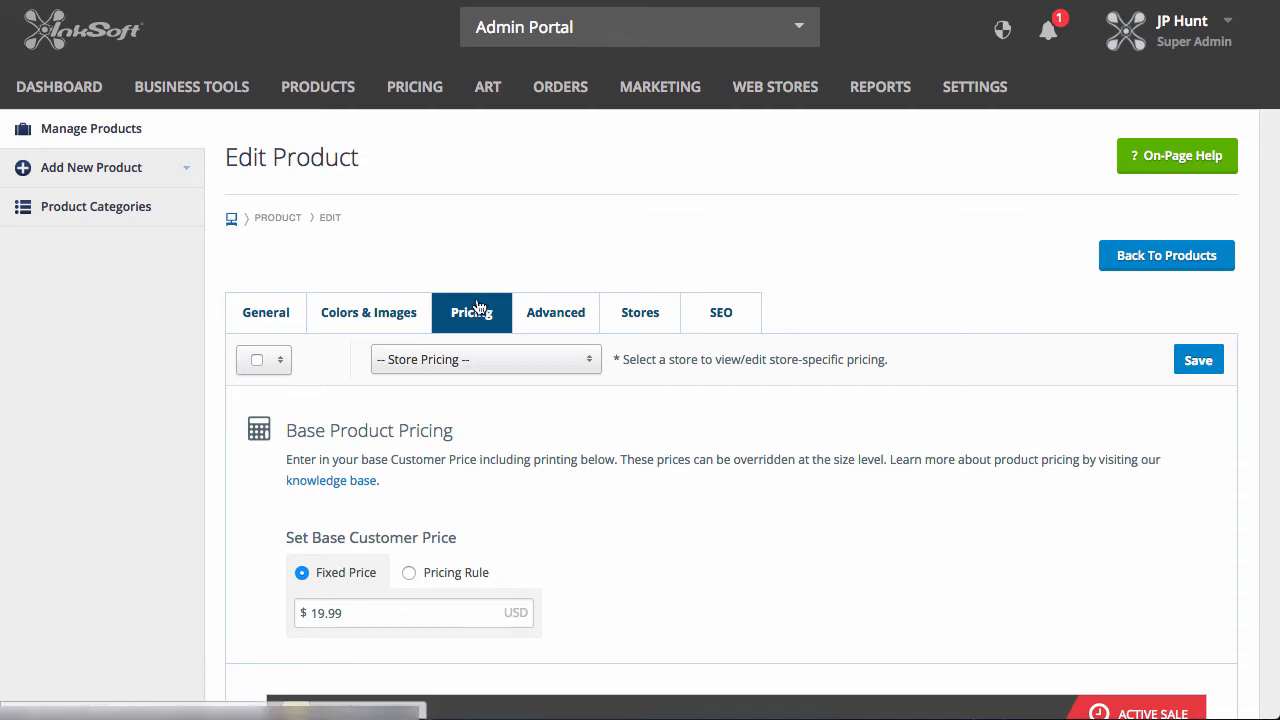
- Examine the base price and the sale prices and dates per size for the tee's Gold and Cardinal colors
scroll(914, 280, "down", 5)
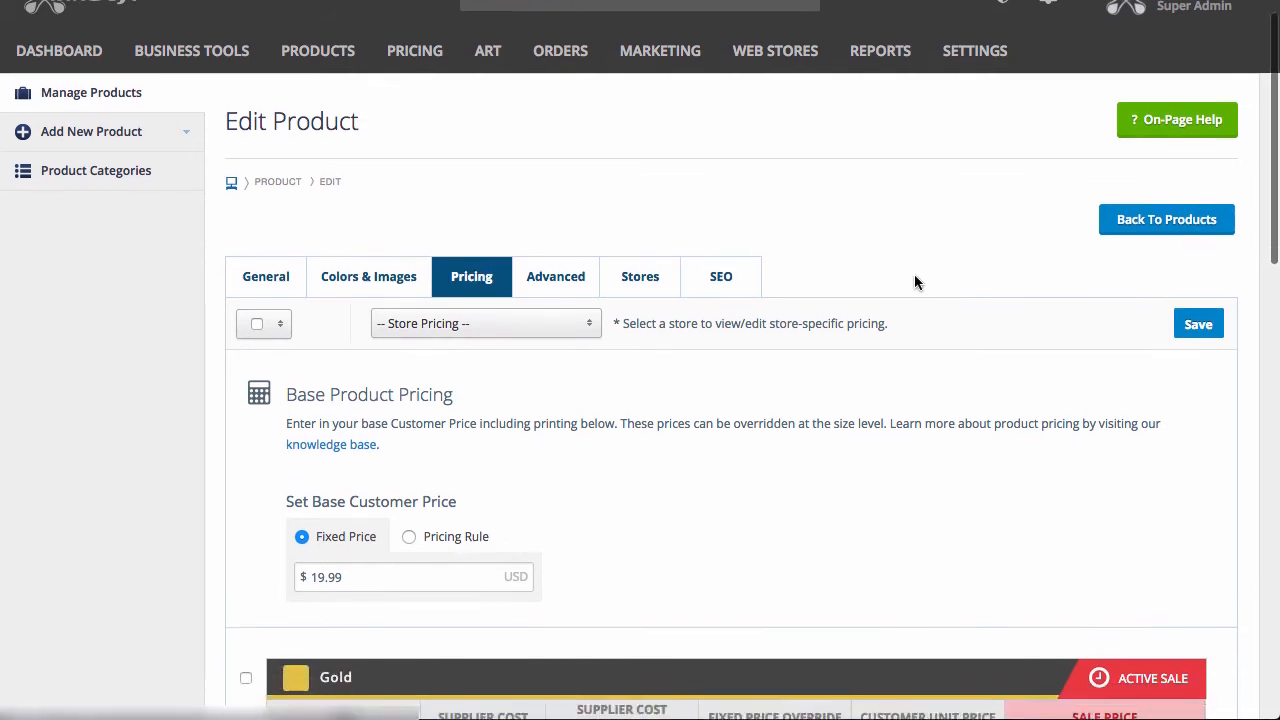
scroll(914, 282, "down", 2)
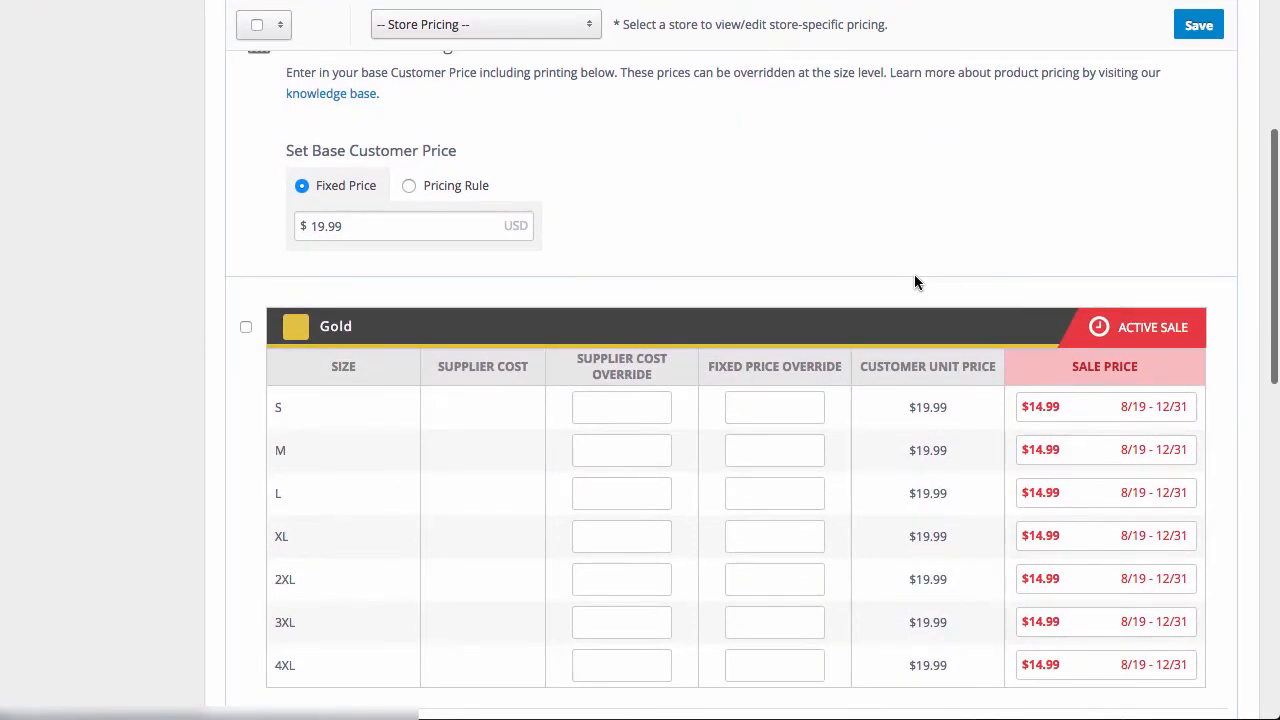
scroll(914, 282, "down", 4)
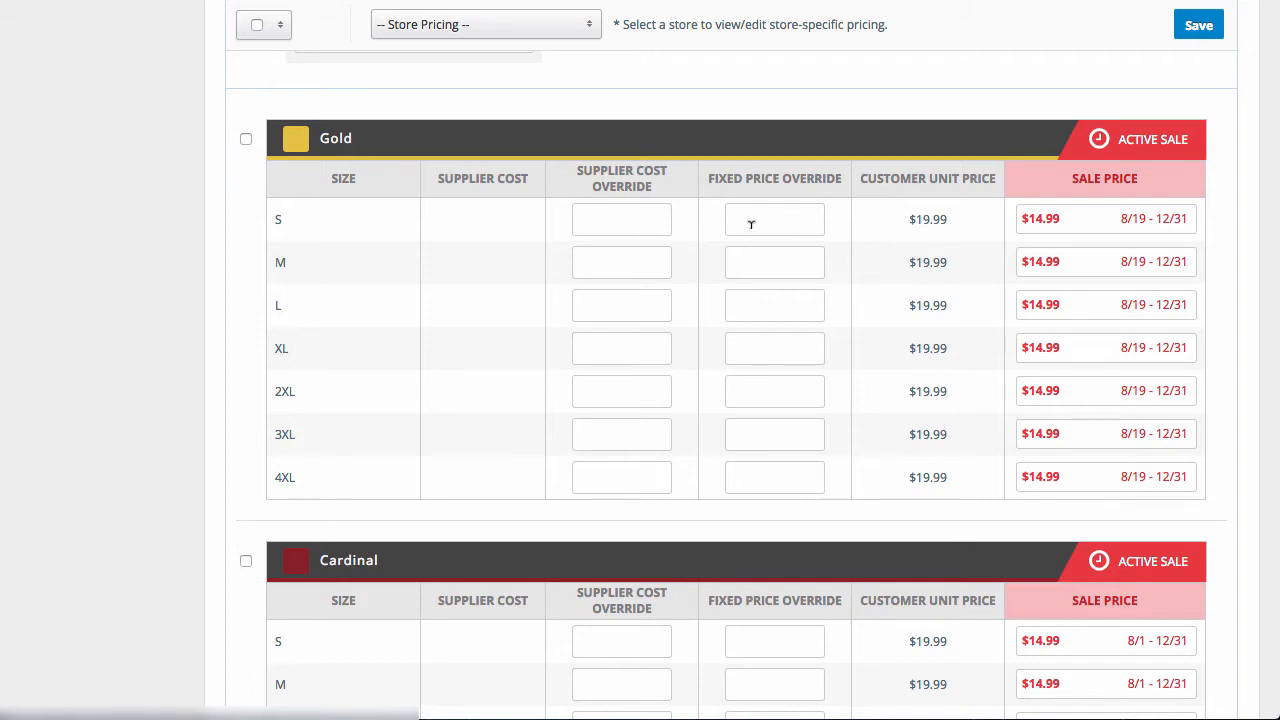
scroll(803, 114, "down", 3)
scroll(801, 110, "down", 5)
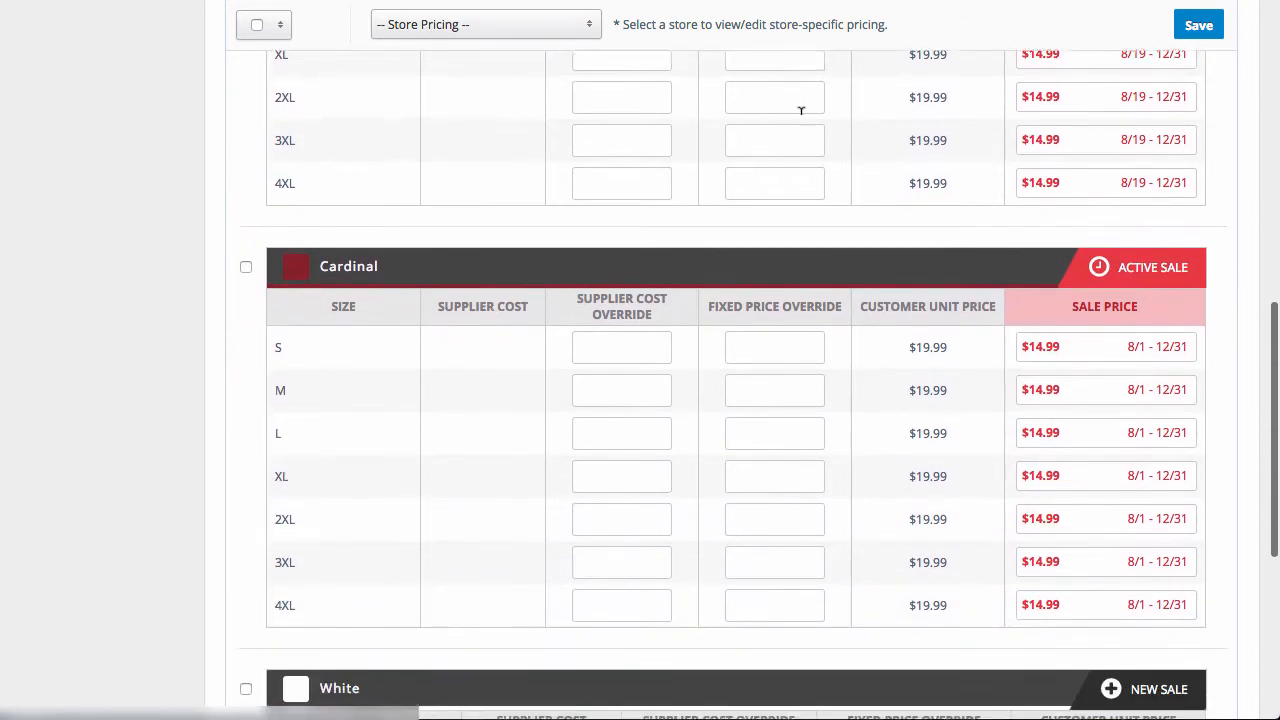
scroll(803, 123, "up", 4)
scroll(797, 126, "up", 3)
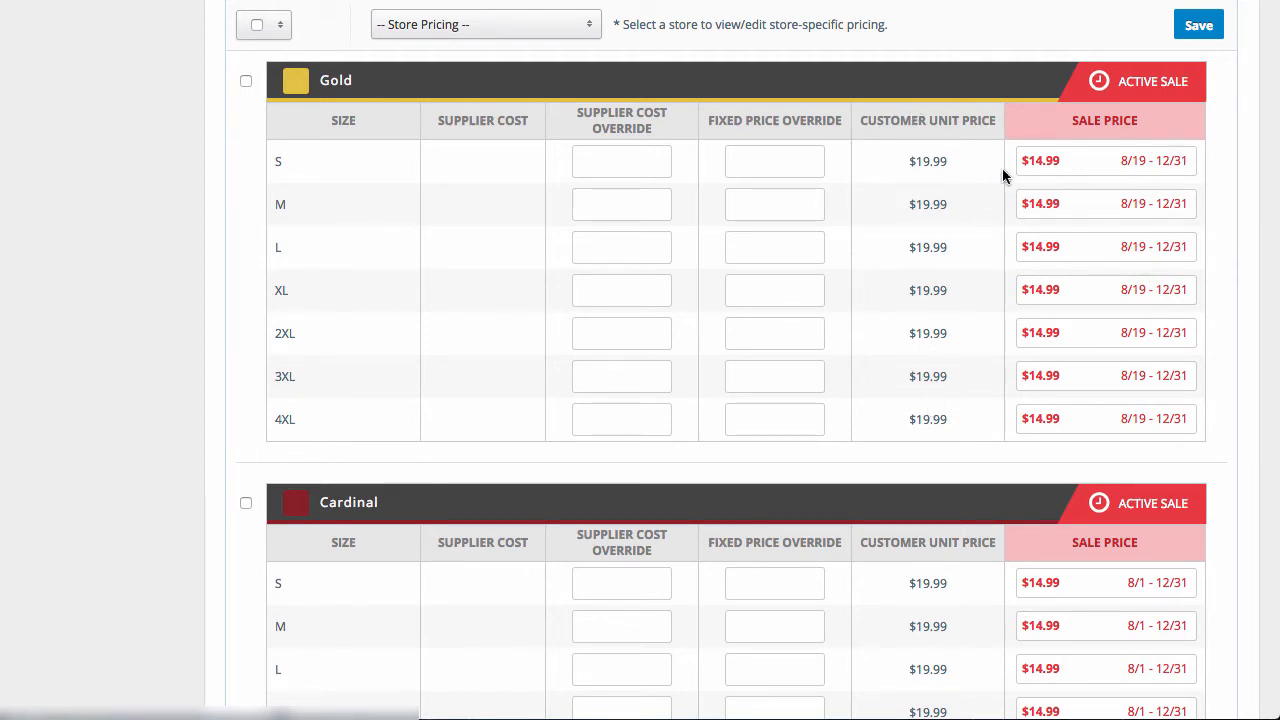
- Start a new sale for the White color with a size S sale price of 12.99, then close it without applying
scroll(1002, 168, "down", 1)
scroll(1232, 389, "down", 3)
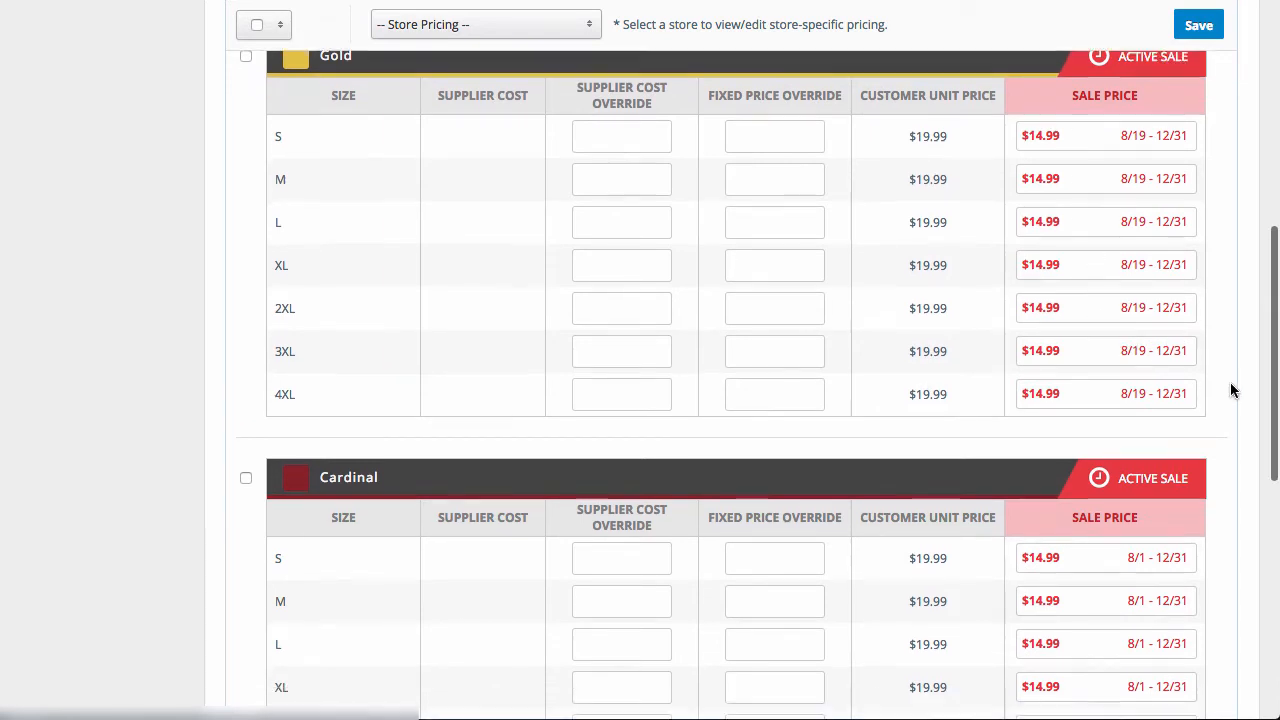
scroll(1230, 390, "down", 2)
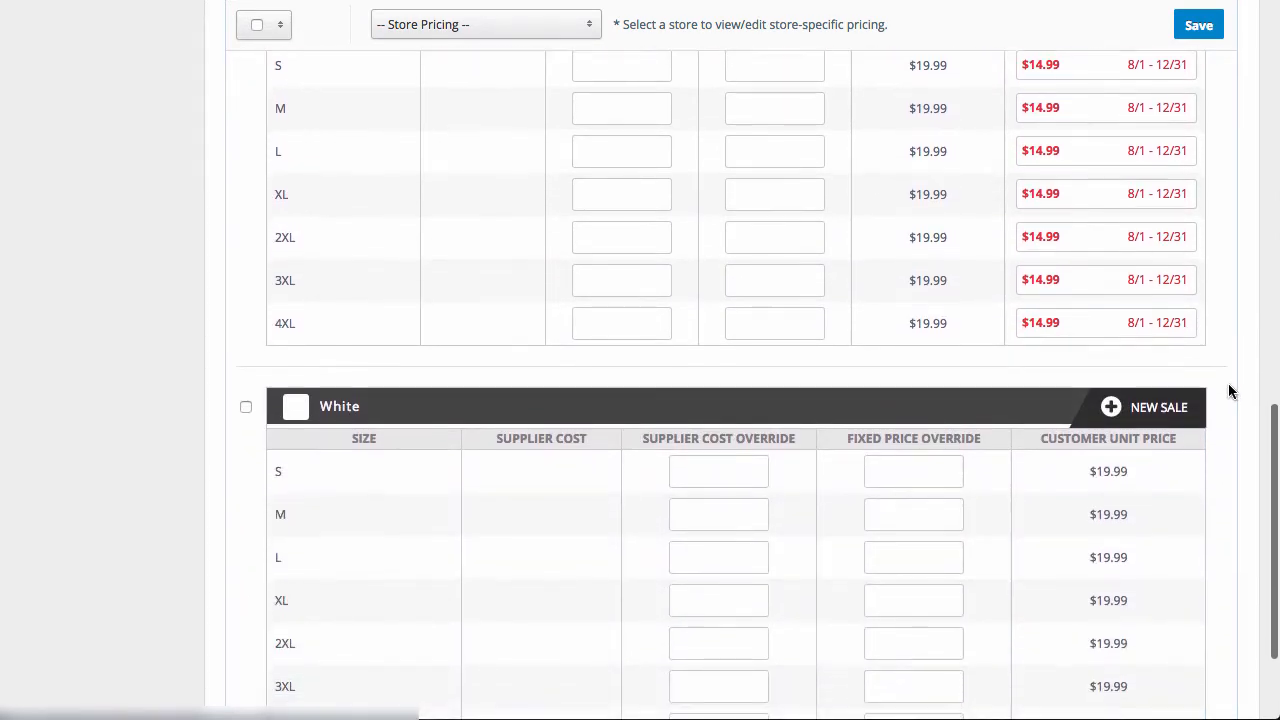
scroll(1230, 390, "down", 1)
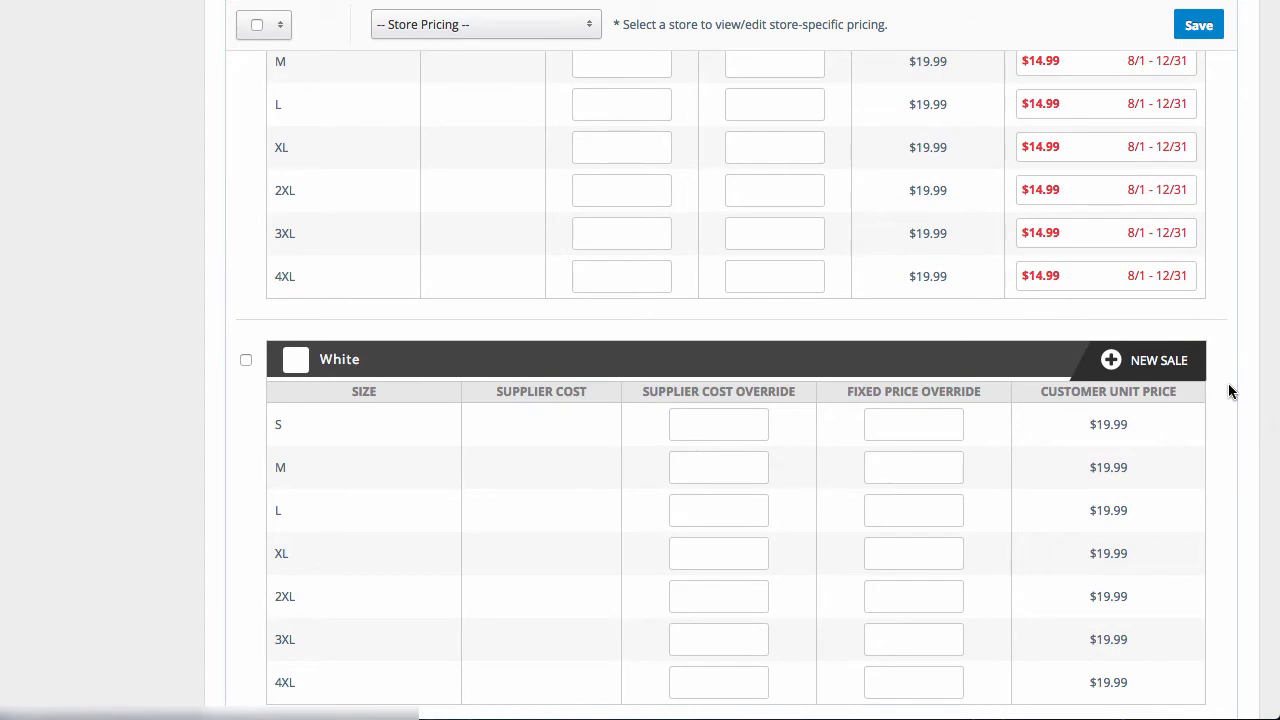
scroll(1230, 390, "down", 1)
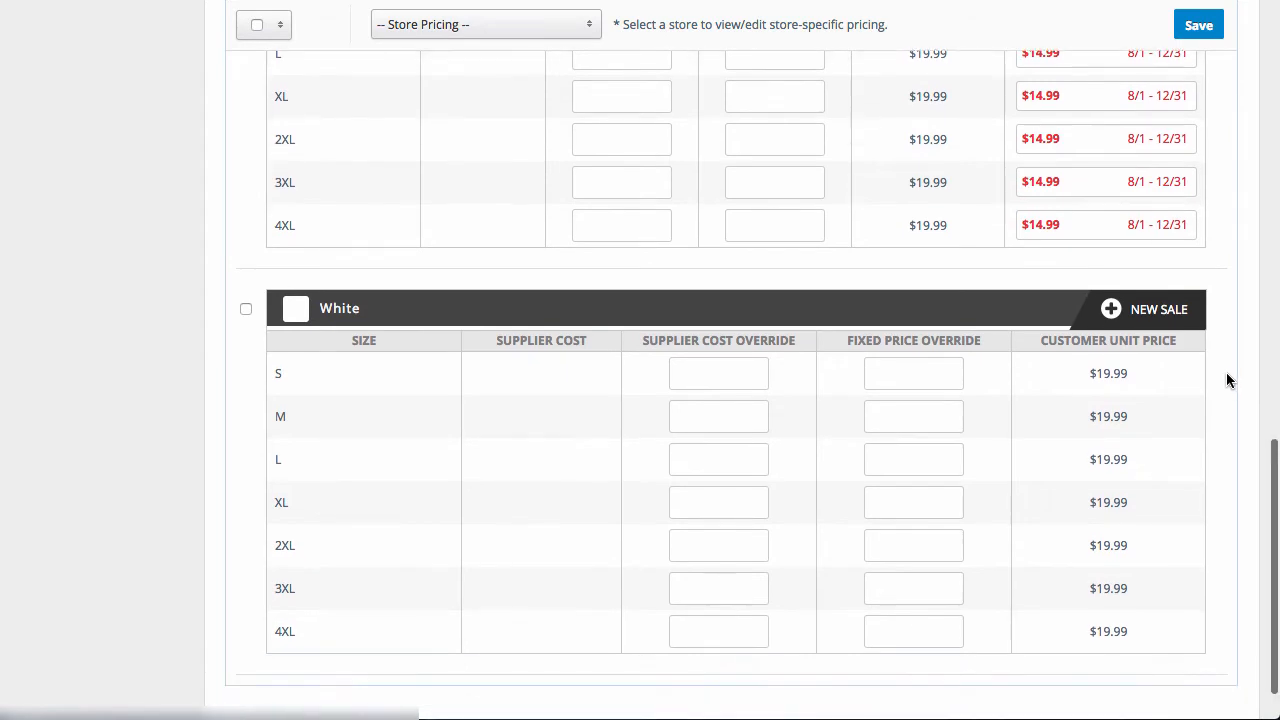
left_click(1132, 314)
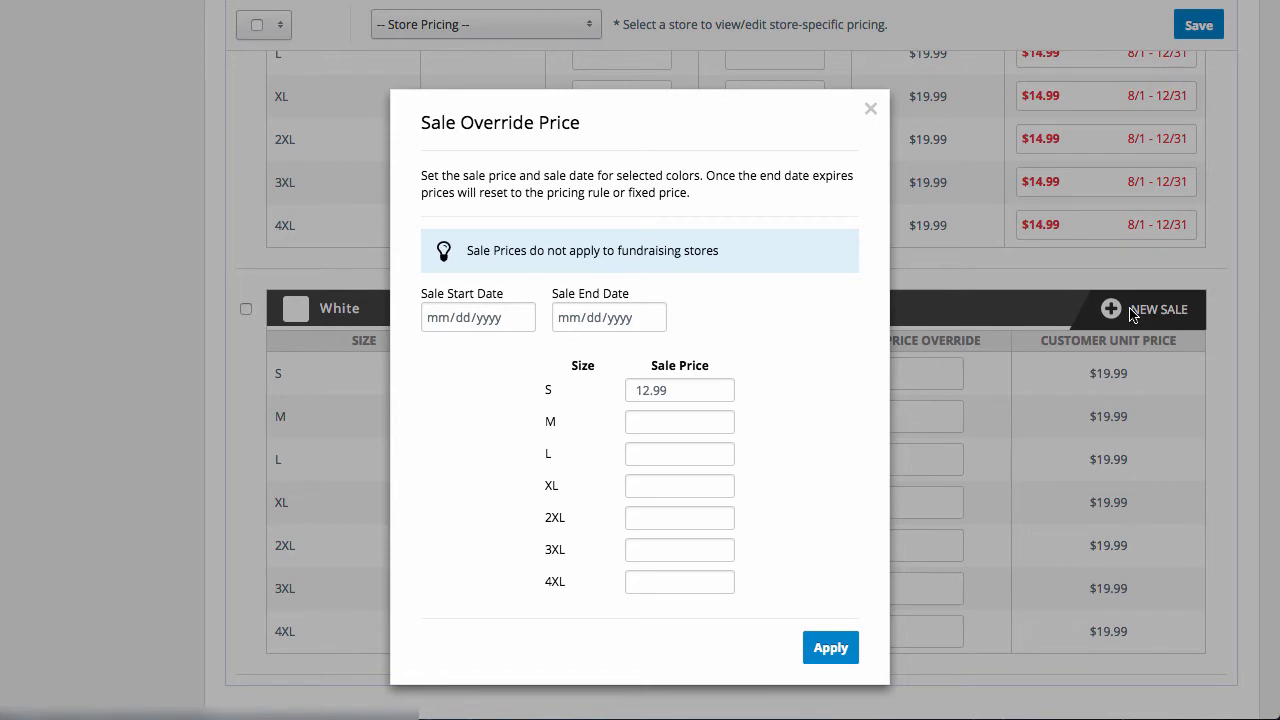
left_click(666, 416)
left_click(872, 108)
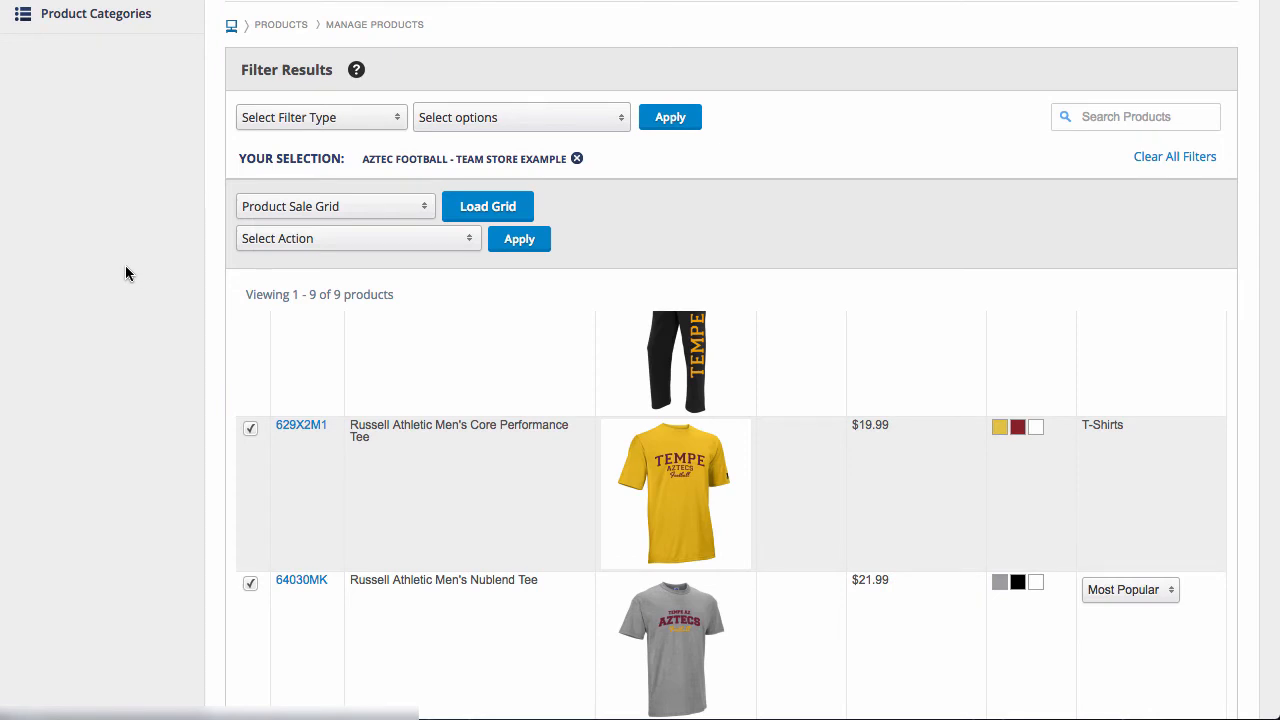
- Load the Product Sale Grid for the selected Men's Core Performance Tee and Men's Nublend Tee
scroll(122, 266, "down", 2)
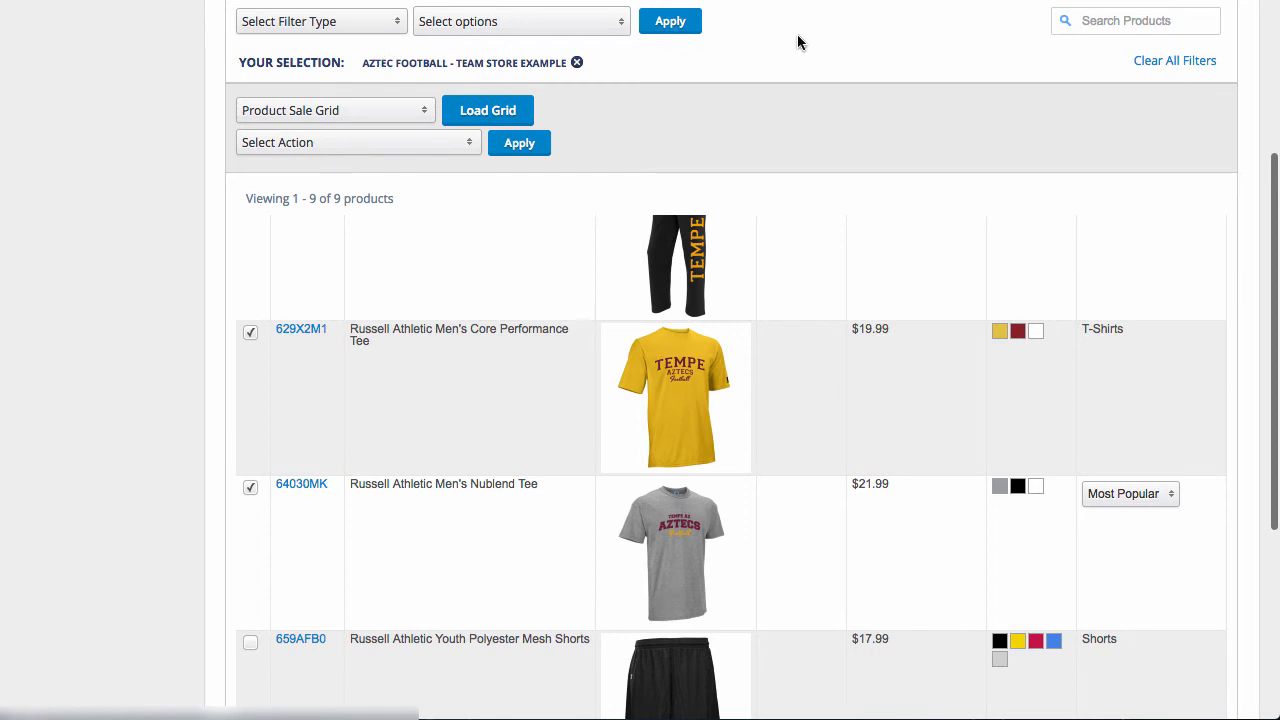
scroll(800, 48, "up", 1)
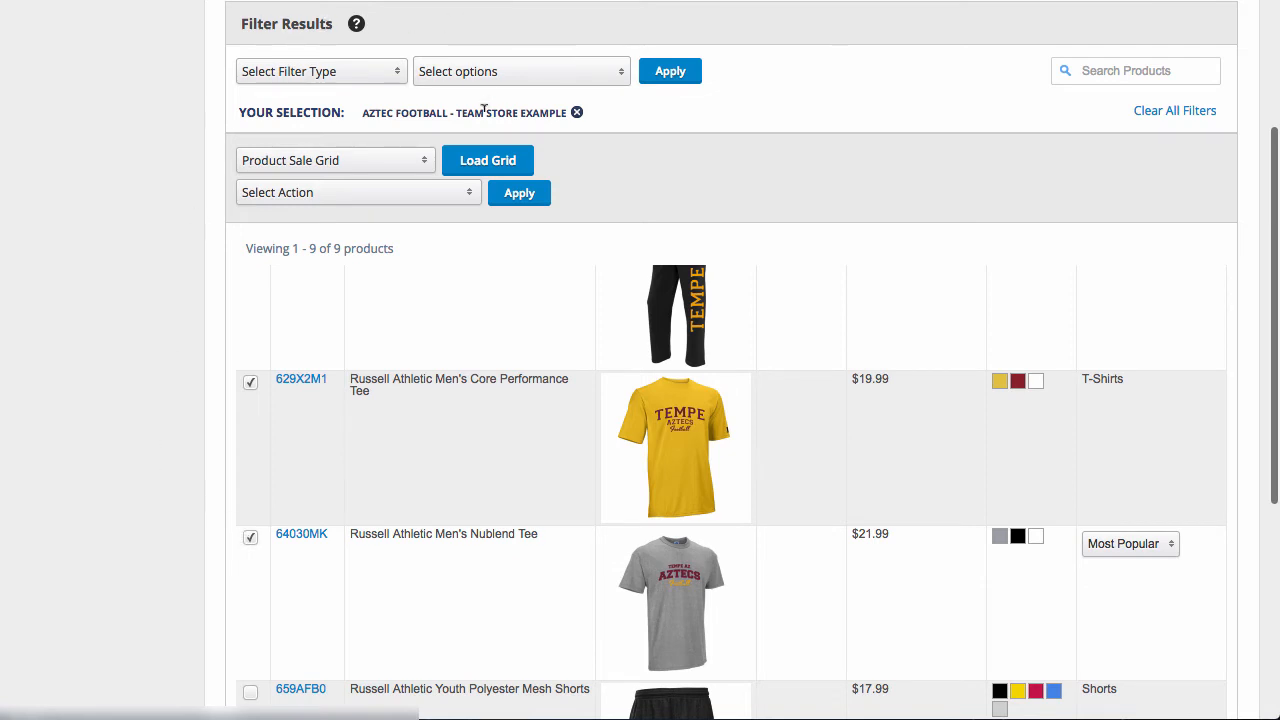
left_click(348, 161)
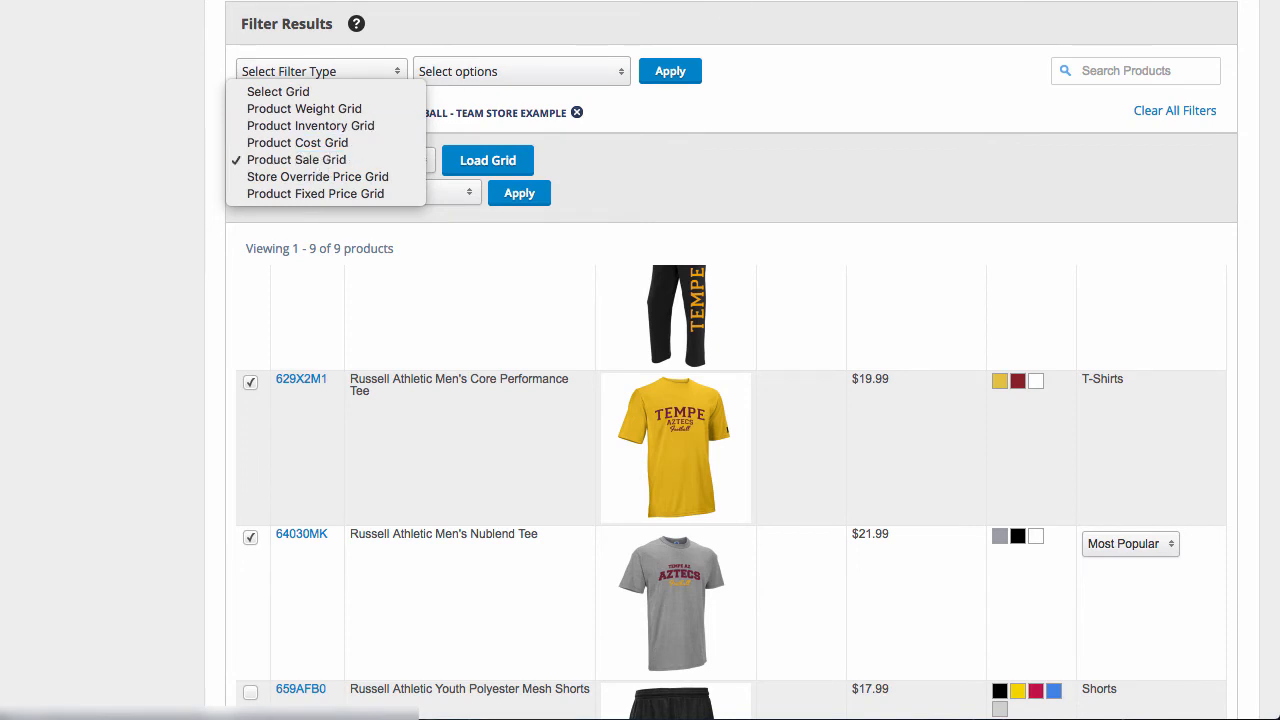
key("Escape")
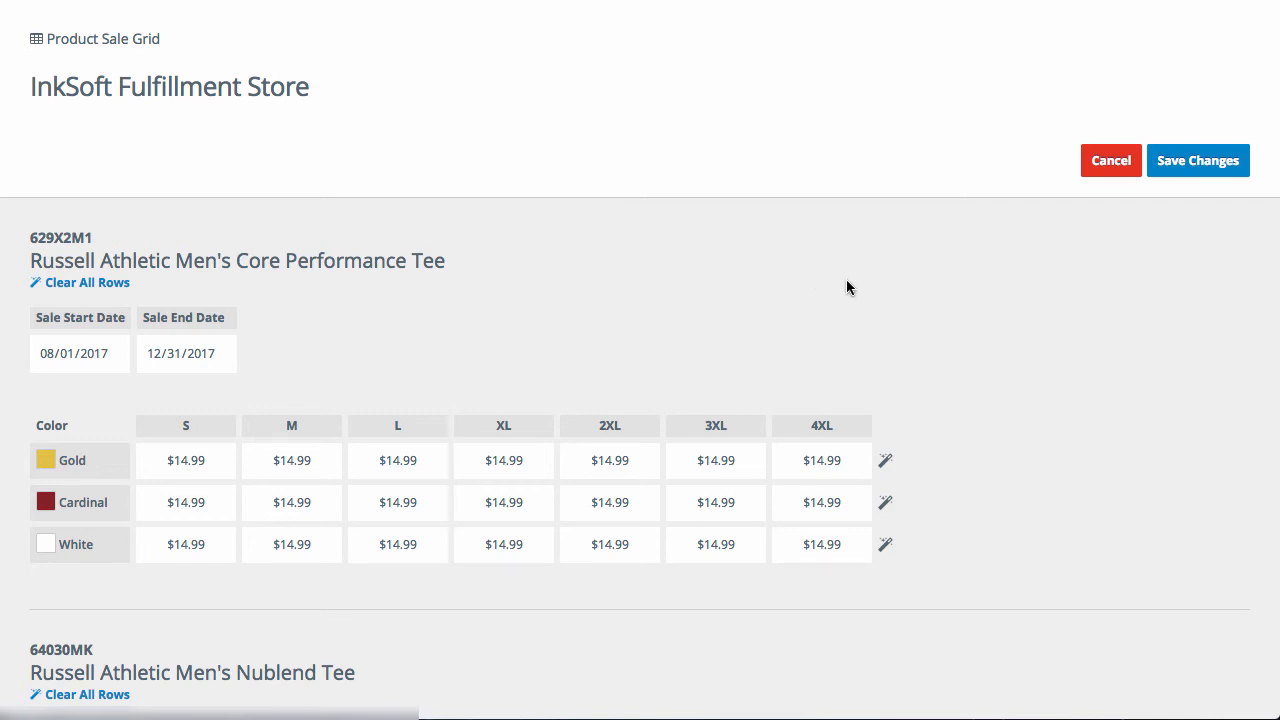
- Examine the sale dates and the sale prices by color and size for both tees in the grid
scroll(1015, 297, "down", 3)
scroll(1049, 307, "up", 2)
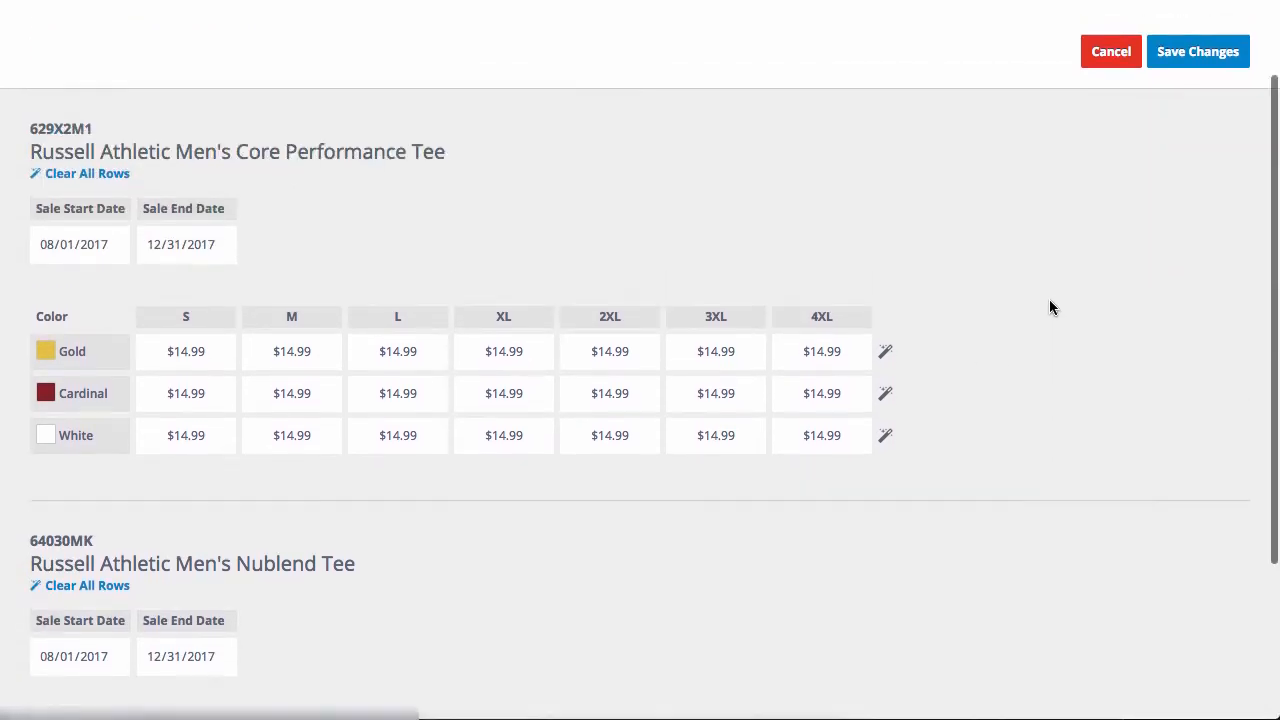
scroll(1049, 307, "up", 1)
scroll(914, 278, "down", 1)
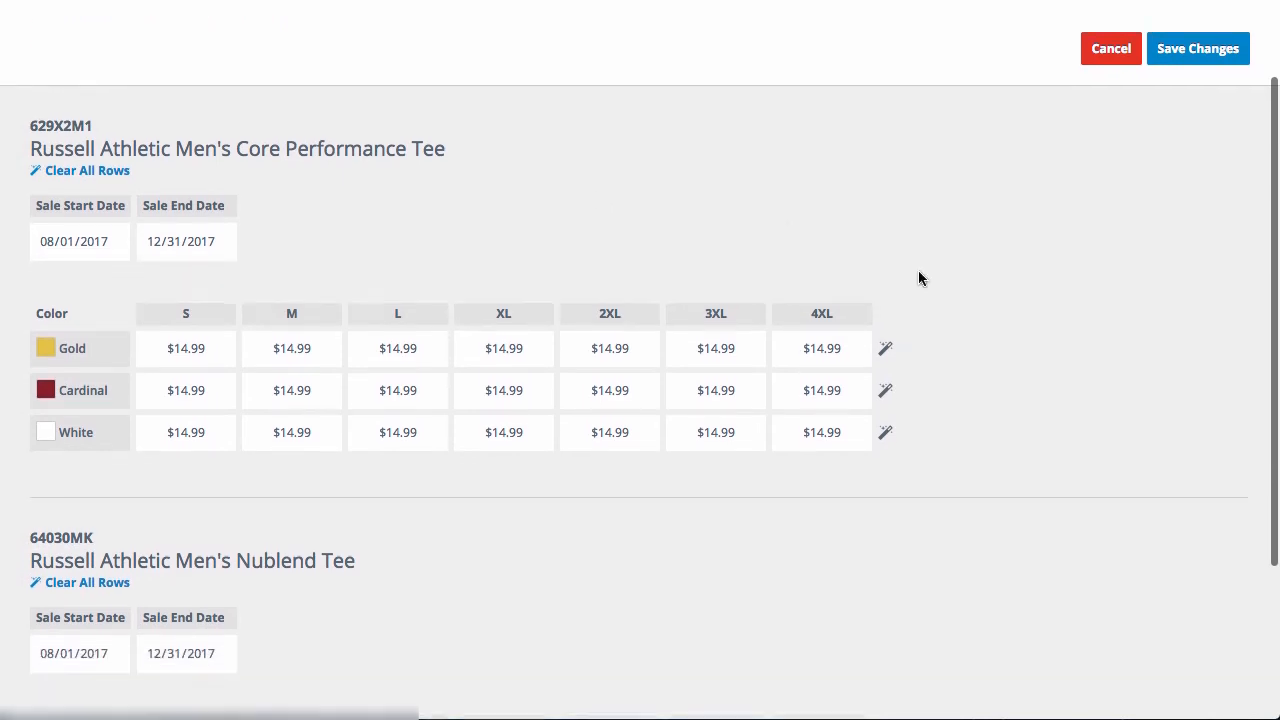
scroll(920, 278, "down", 1)
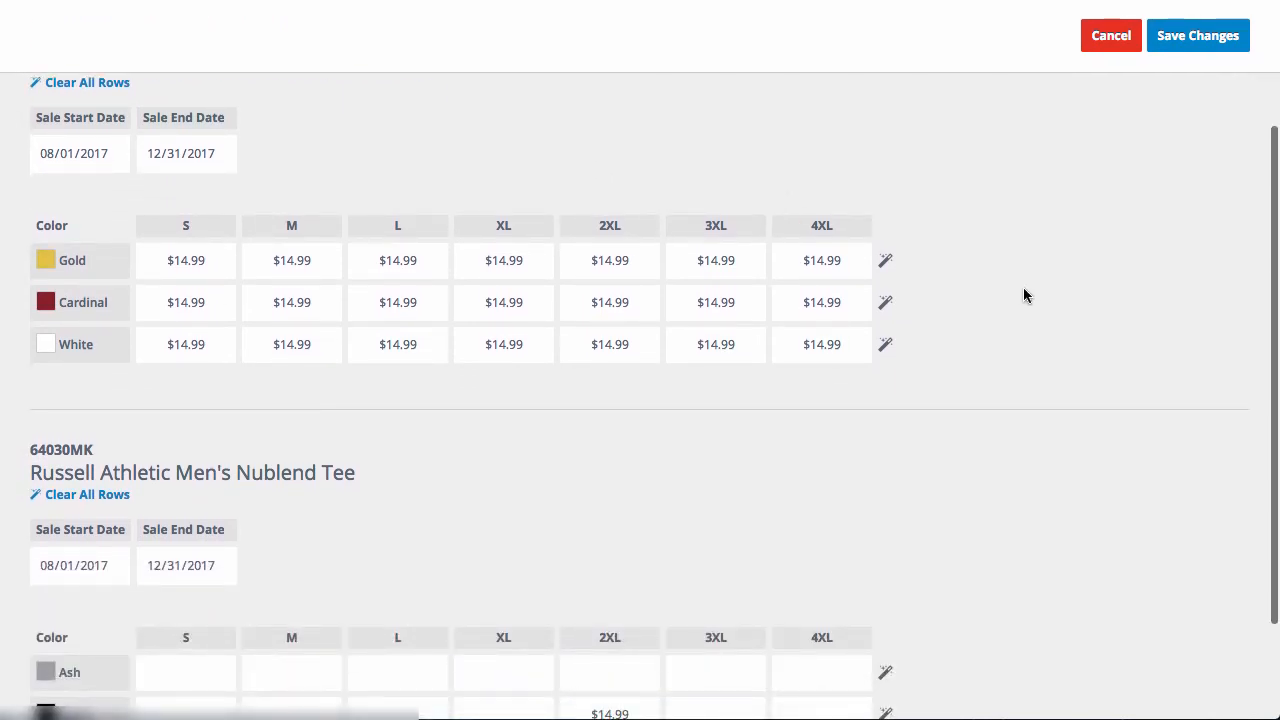
scroll(1023, 287, "up", 2)
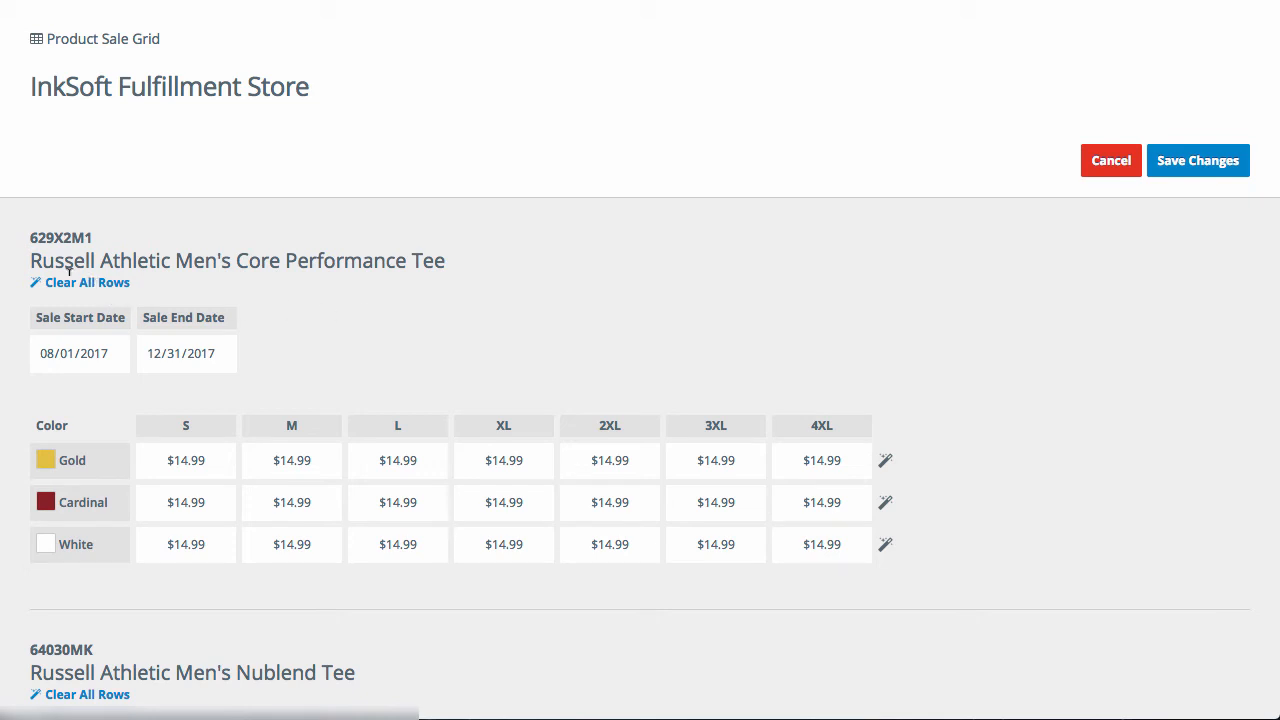
left_click(73, 352)
left_click(464, 313)
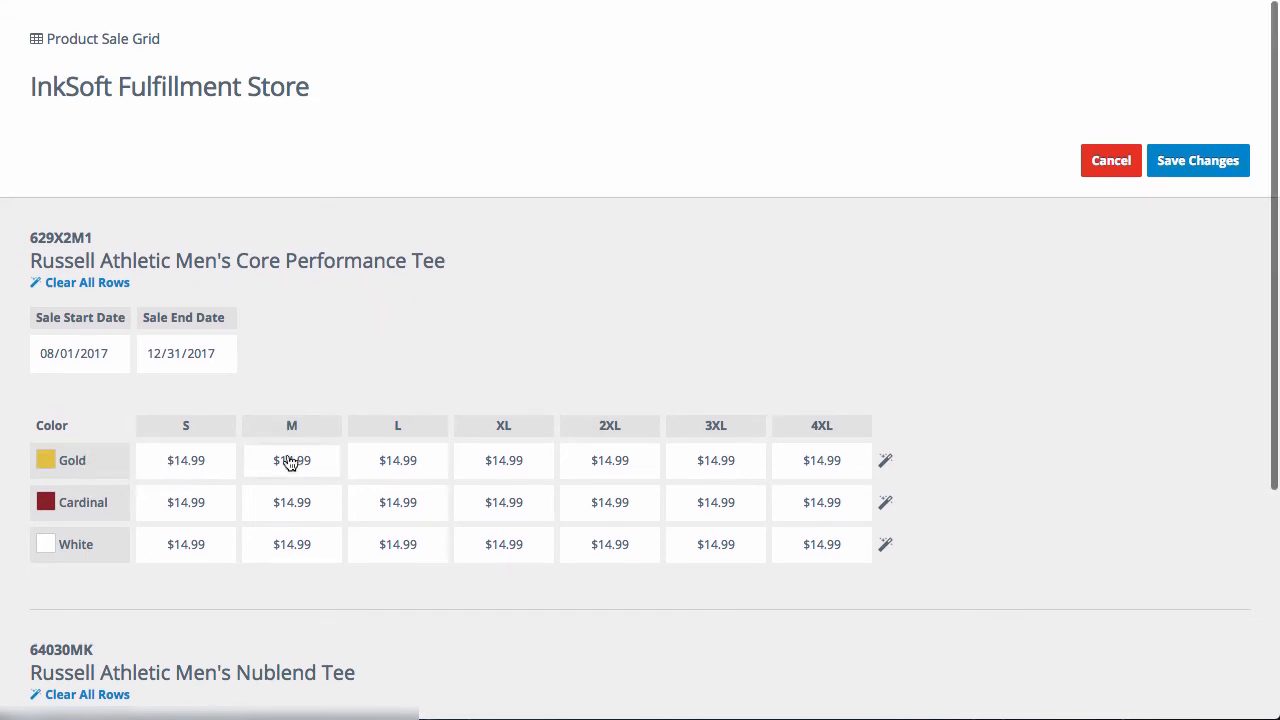
- Set the sale price of the Men's Nublend Tee in Black, size M, to 12.99
scroll(1172, 394, "down", 3)
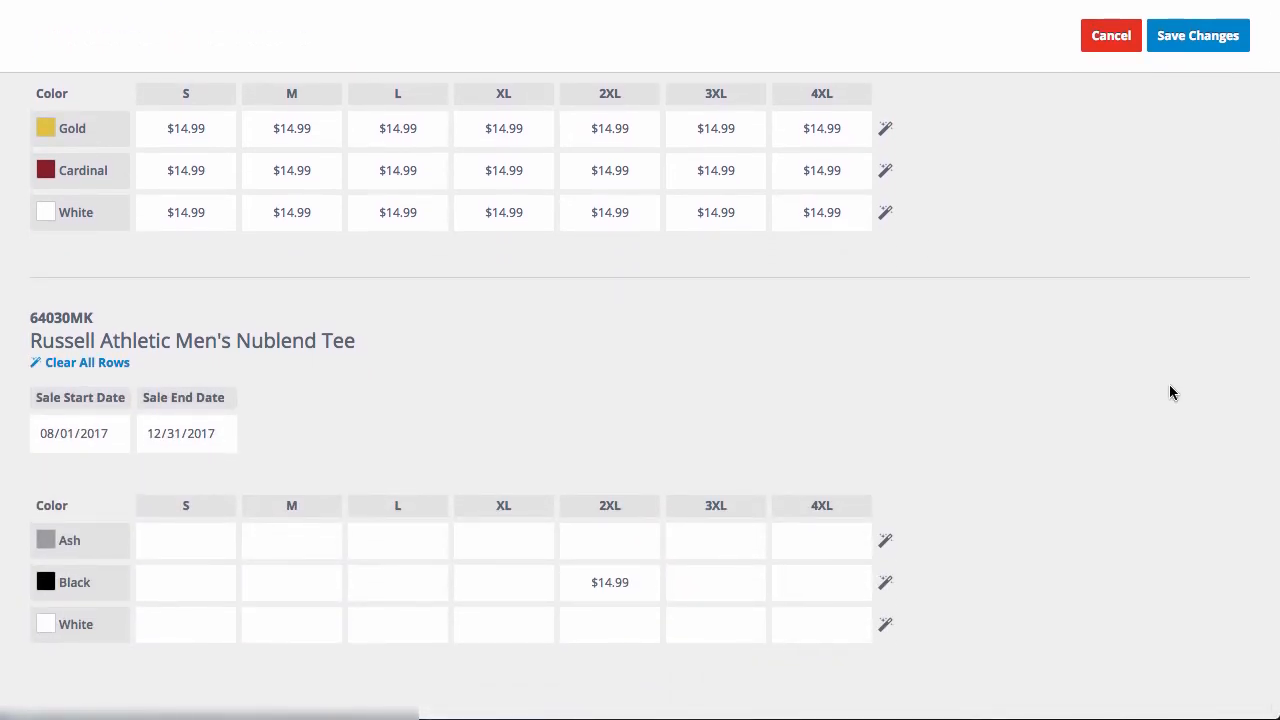
left_click(308, 594)
type("12.4")
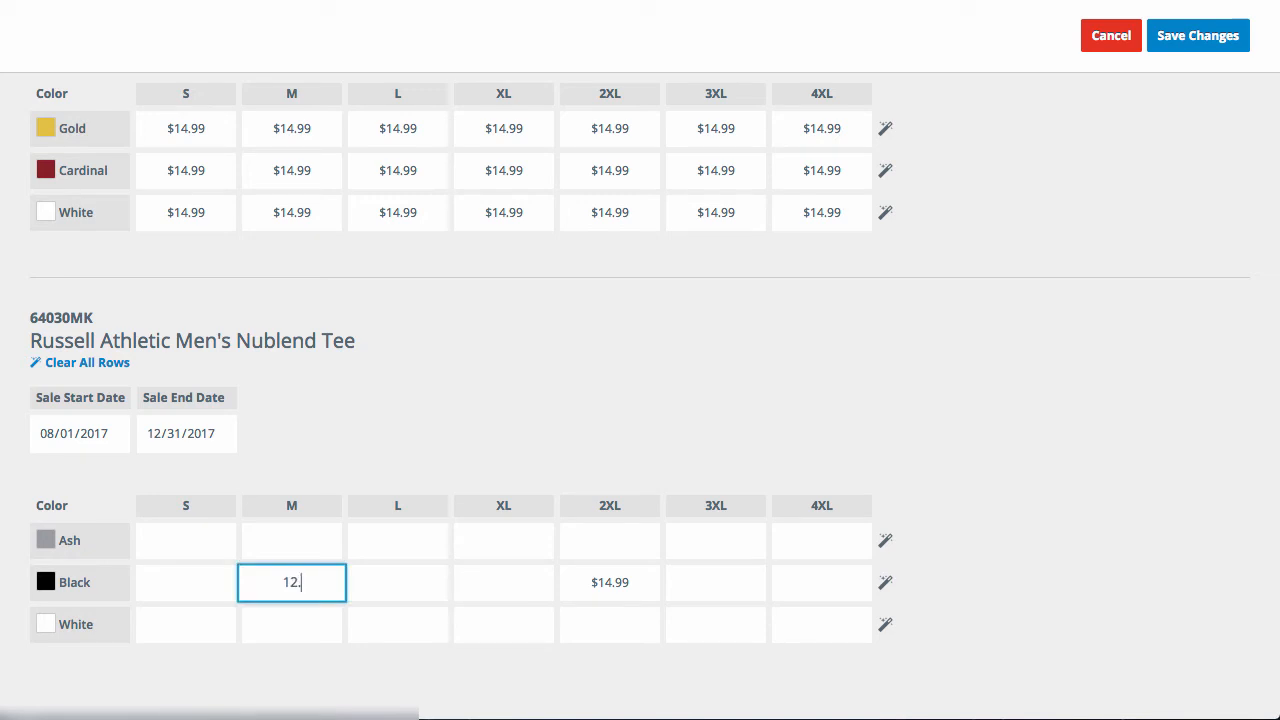
type("9")
key("BackSpace")
key("BackSpace")
type(".99")
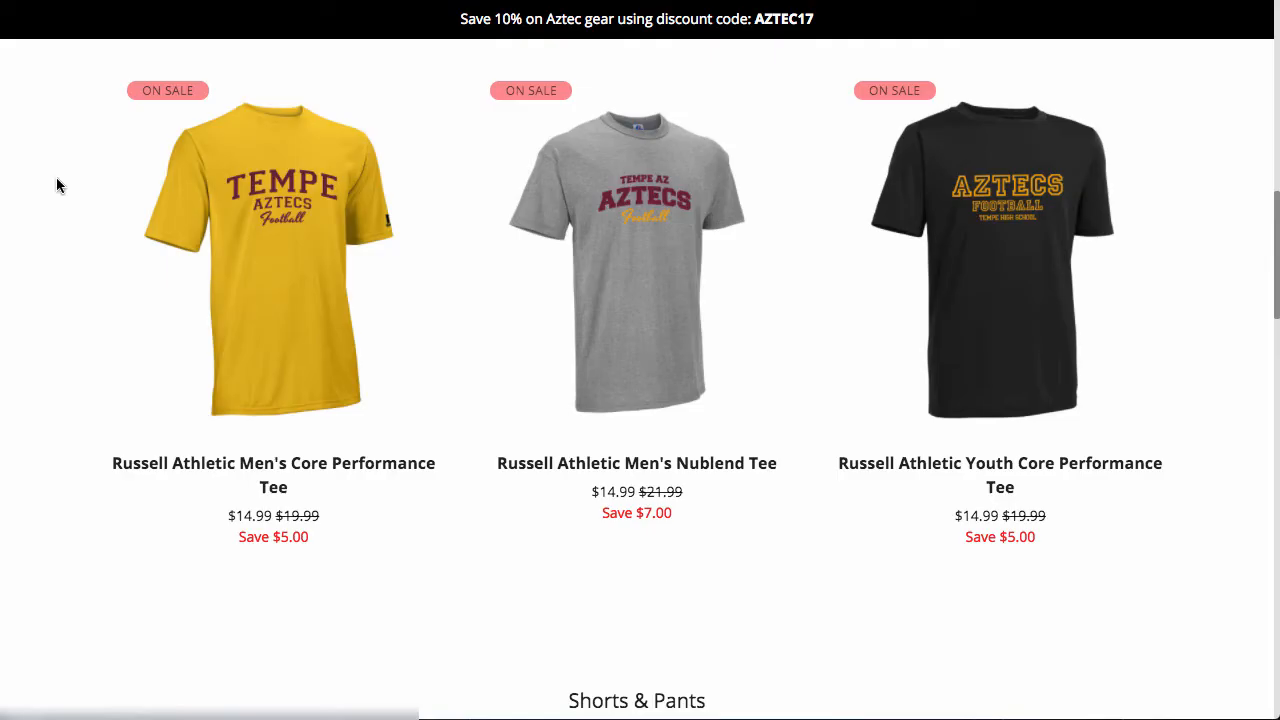
scroll(67, 252, "up", 1)
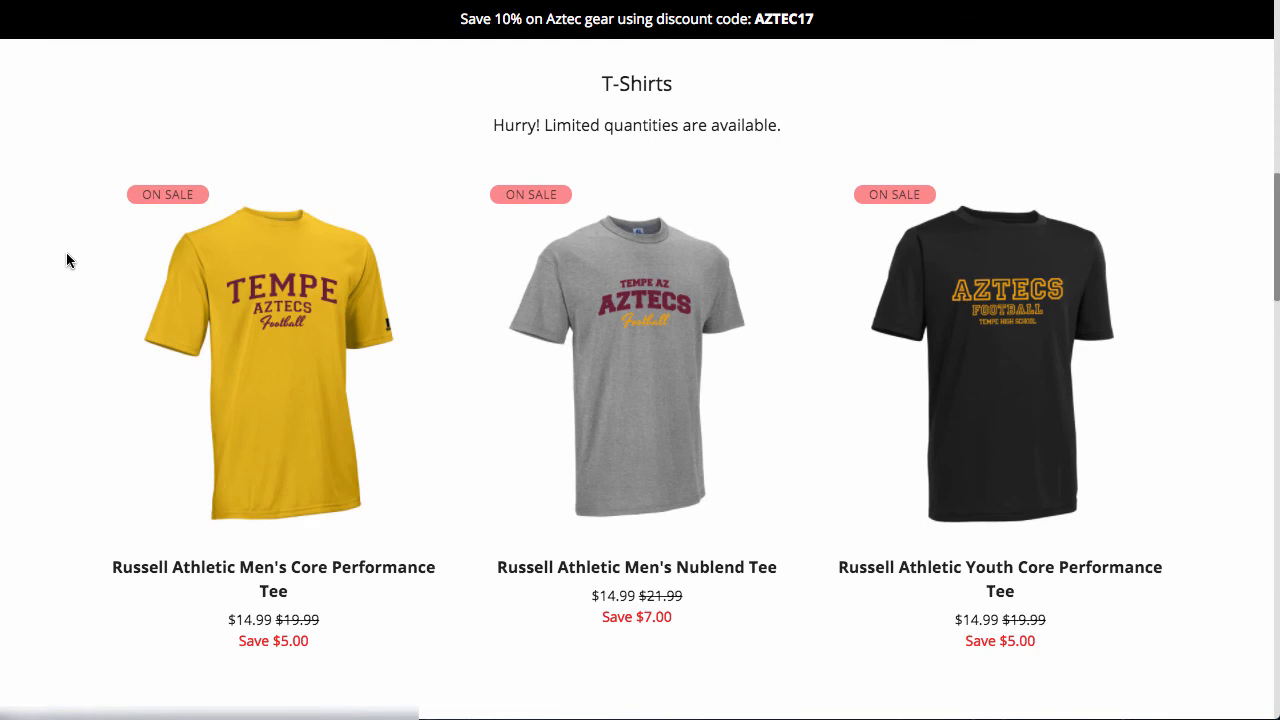
- Switch back to the Aztecs Football storefront and check the banner, T-Shirts and Shorts & Pants sections for sale pricing
scroll(188, 274, "up", 10)
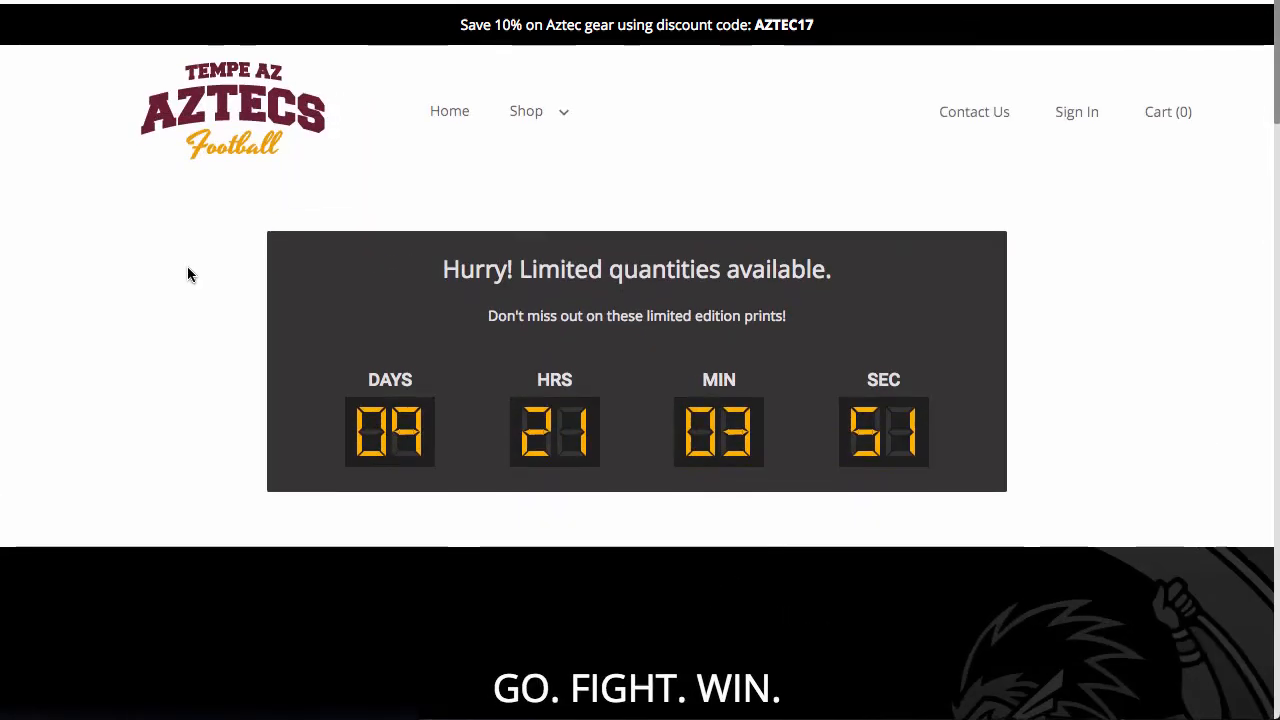
mouse_move(530, 108)
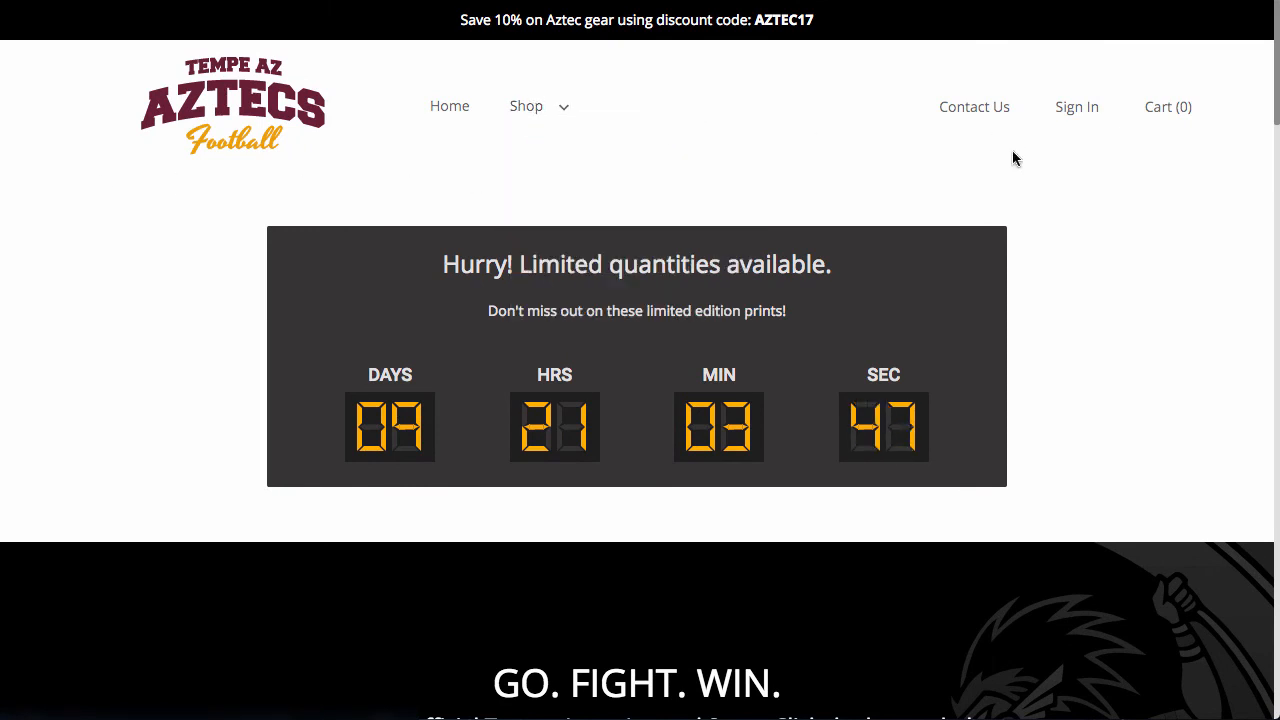
scroll(1050, 160, "down", 1)
scroll(1050, 166, "down", 8)
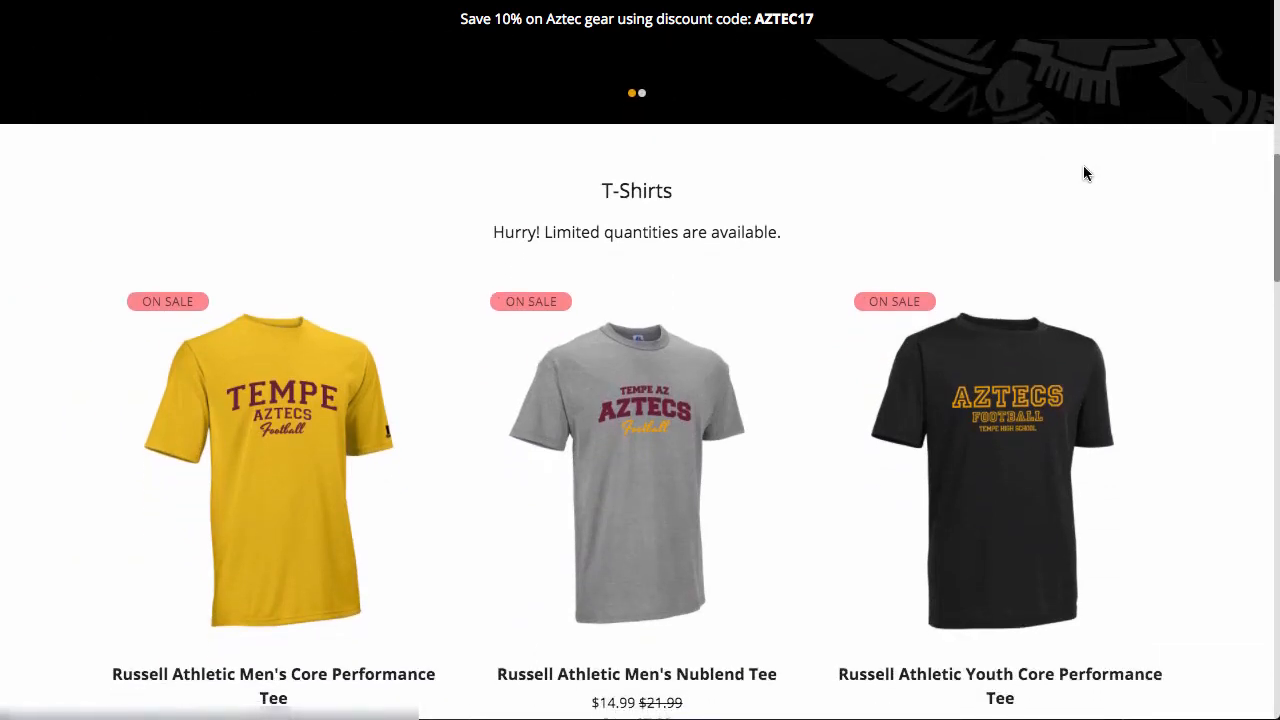
scroll(1085, 173, "down", 5)
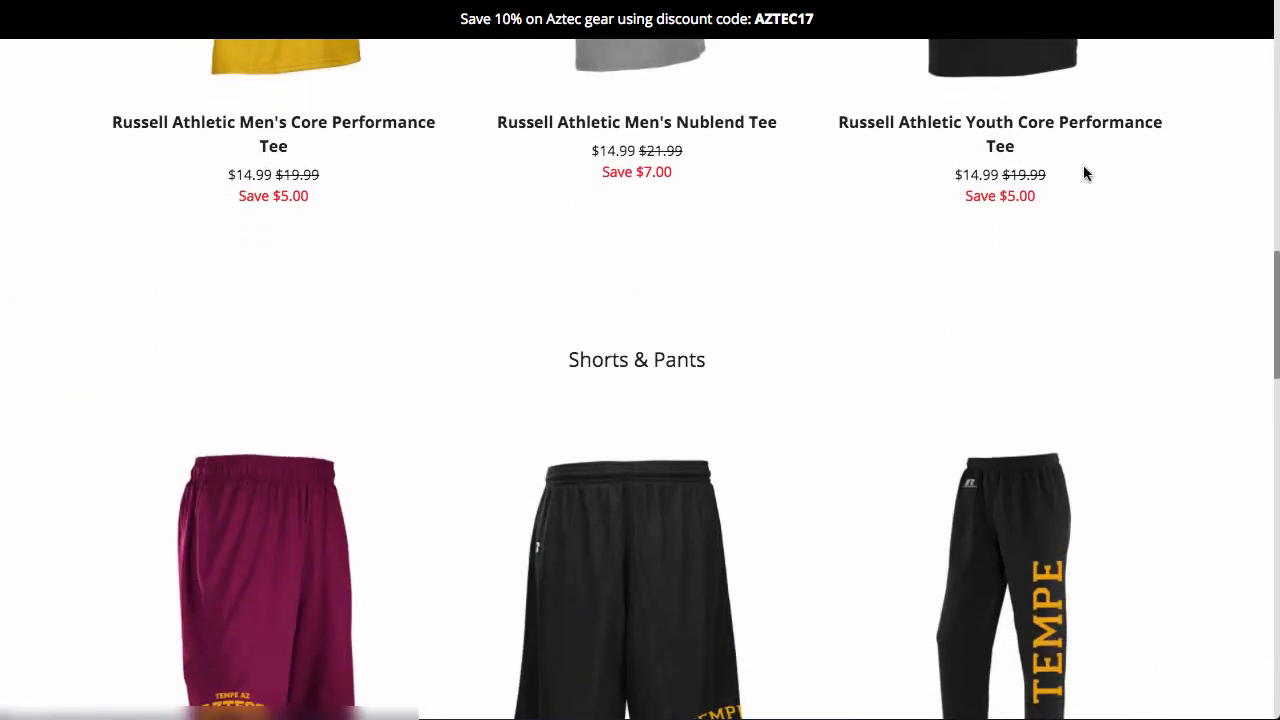
scroll(1085, 174, "up", 5)
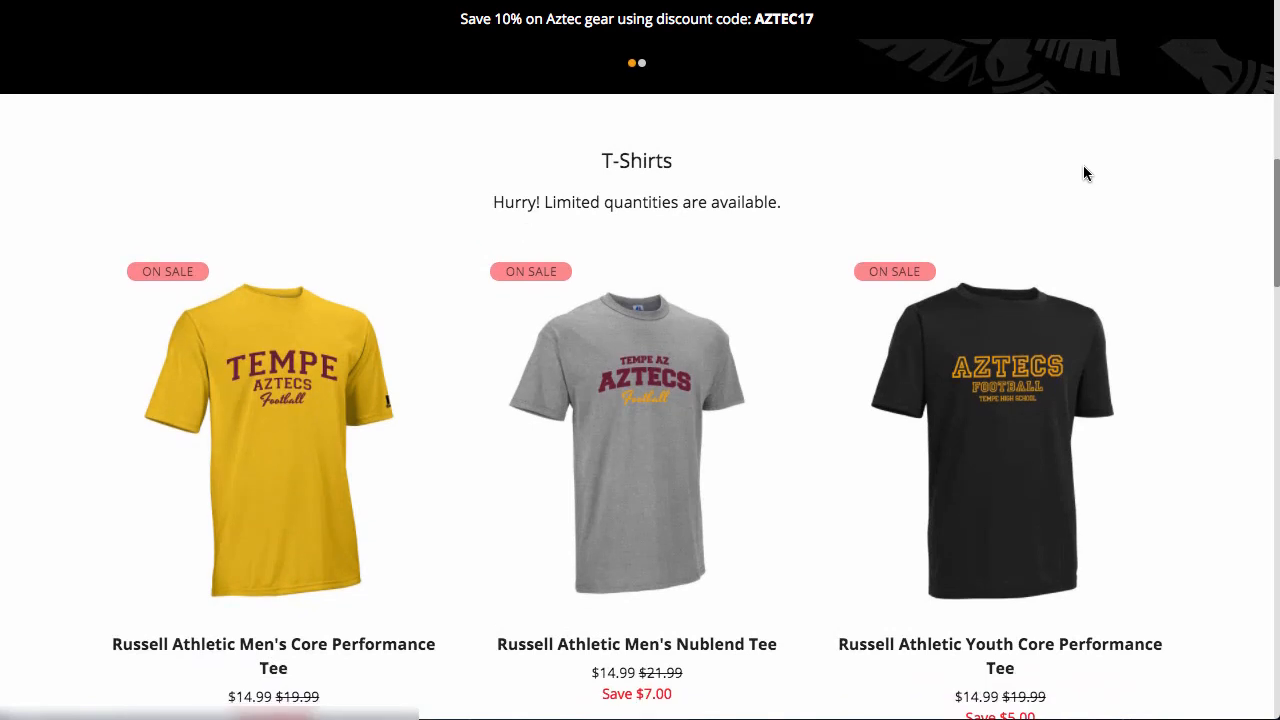
scroll(1085, 174, "down", 1)
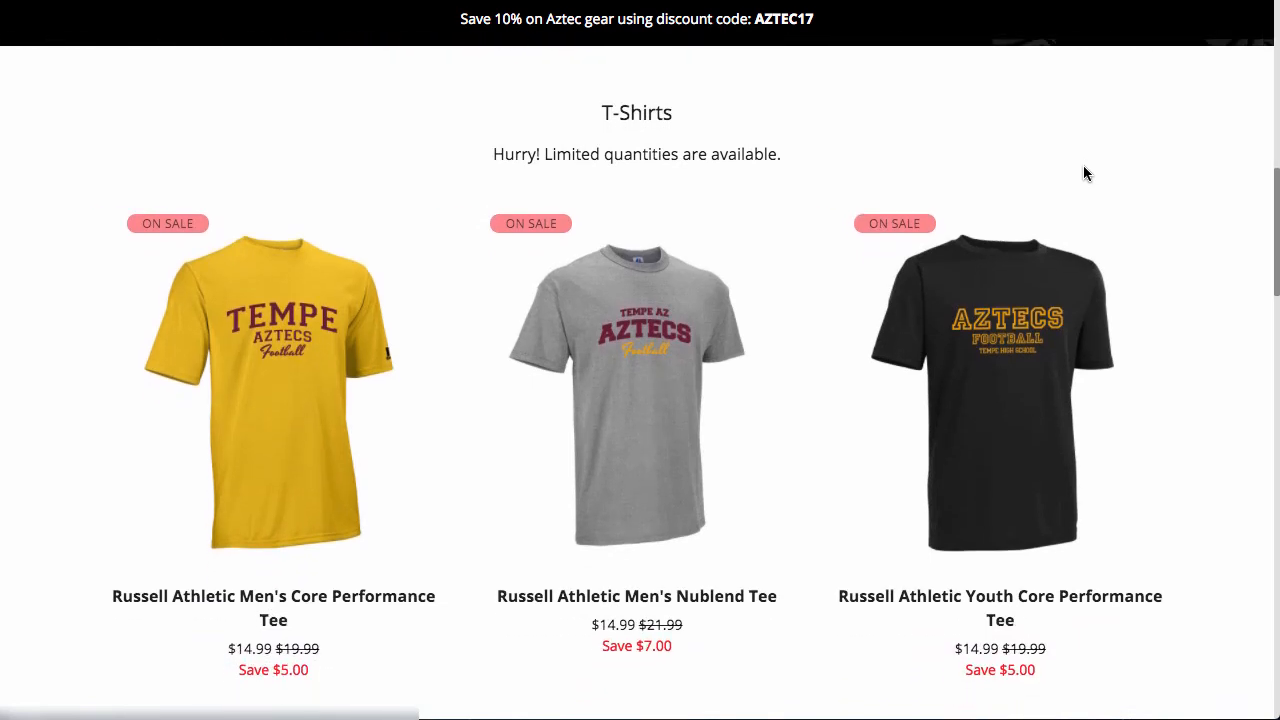